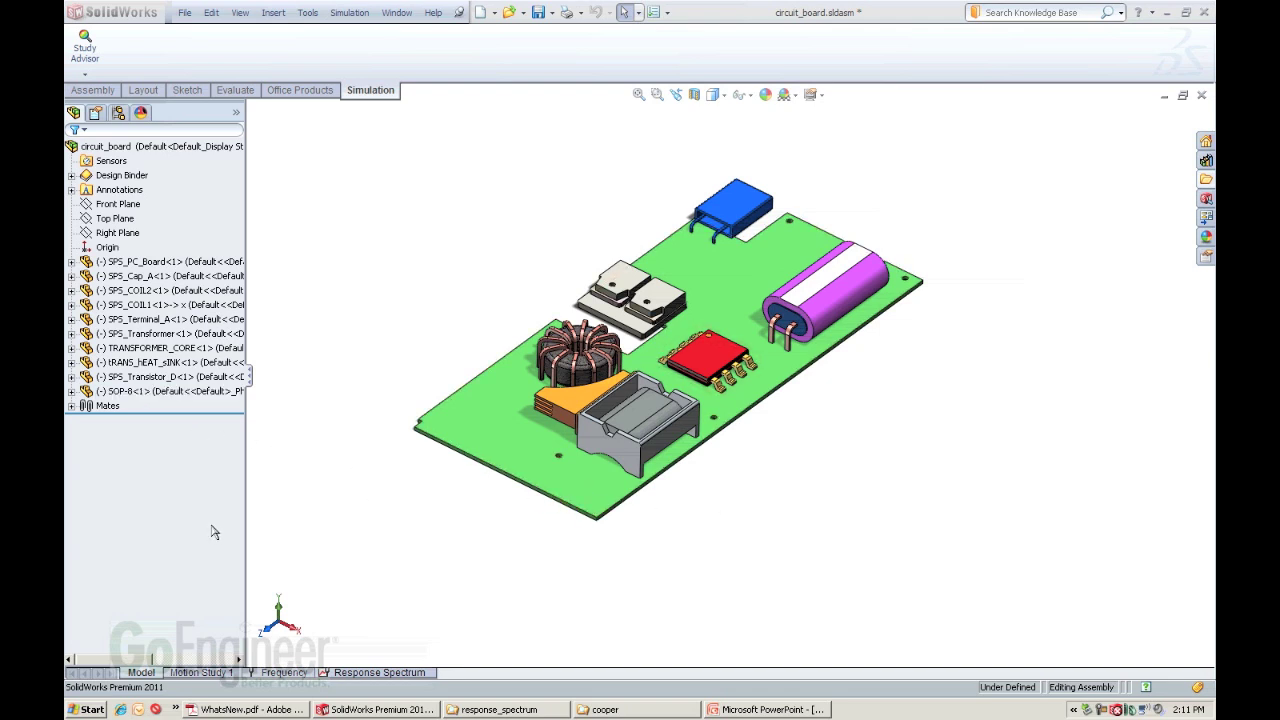
pyautogui.click(86, 78)
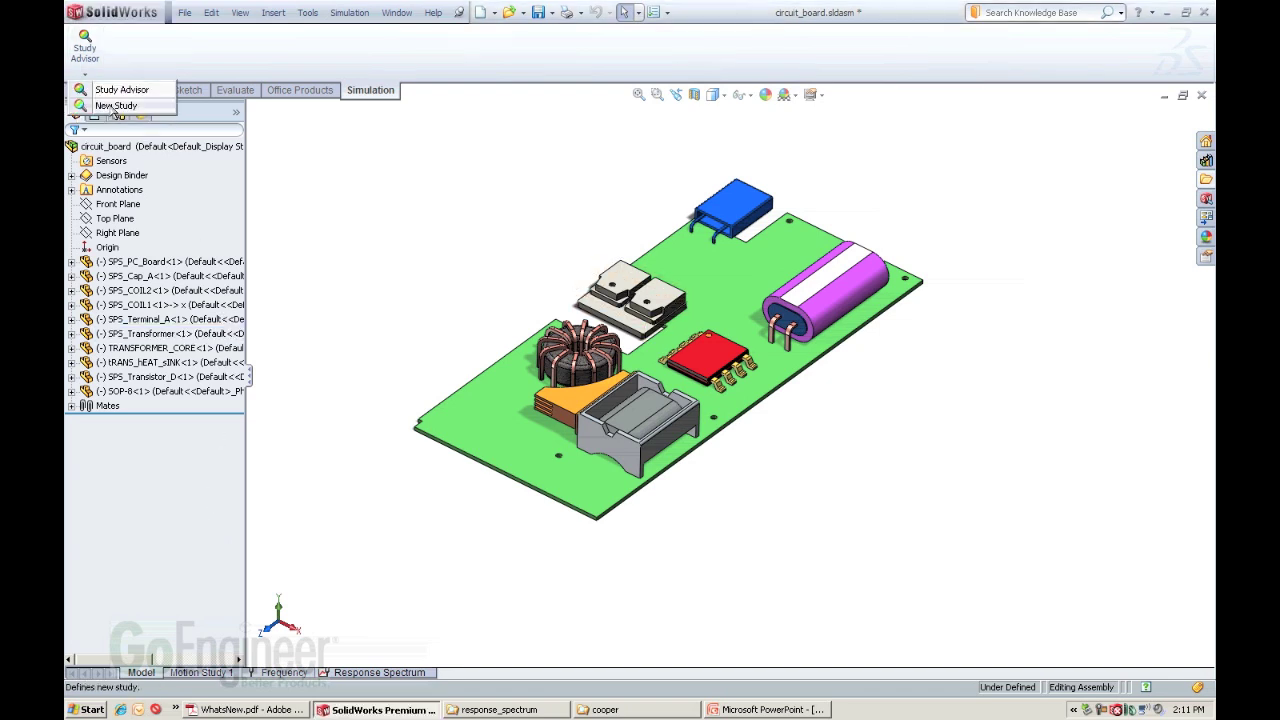
pyautogui.click(114, 106)
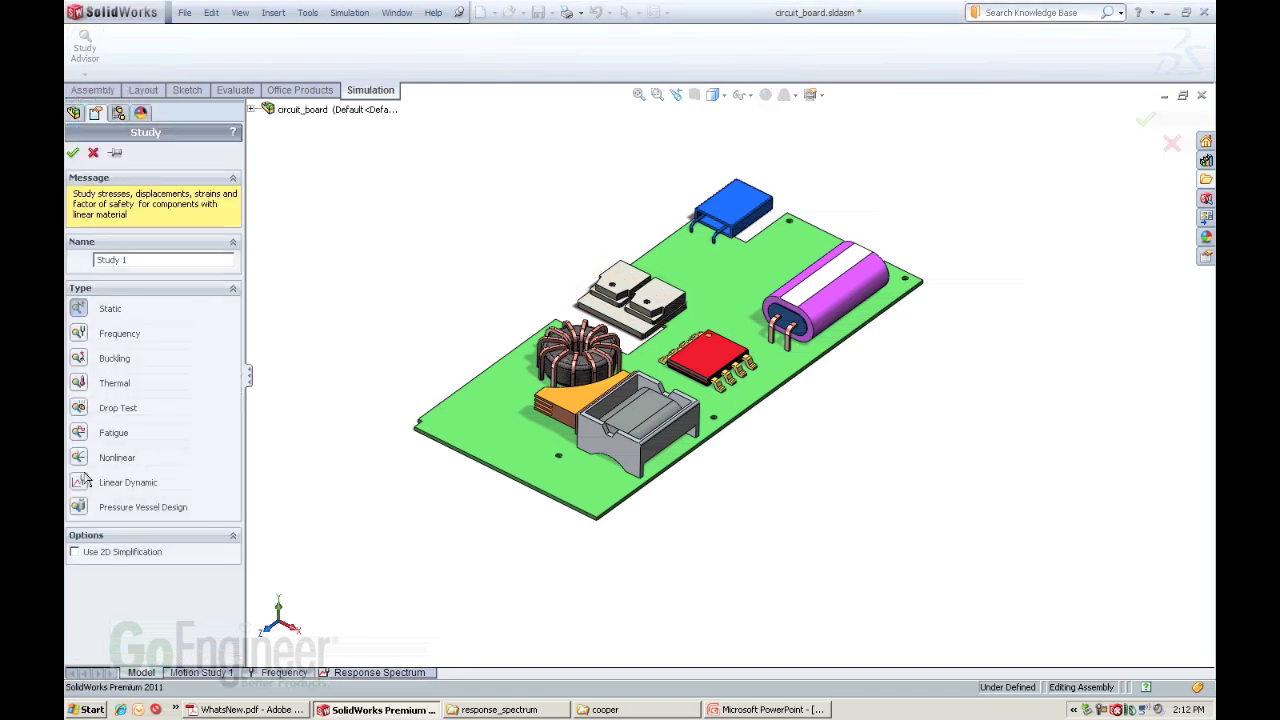
pyautogui.click(80, 483)
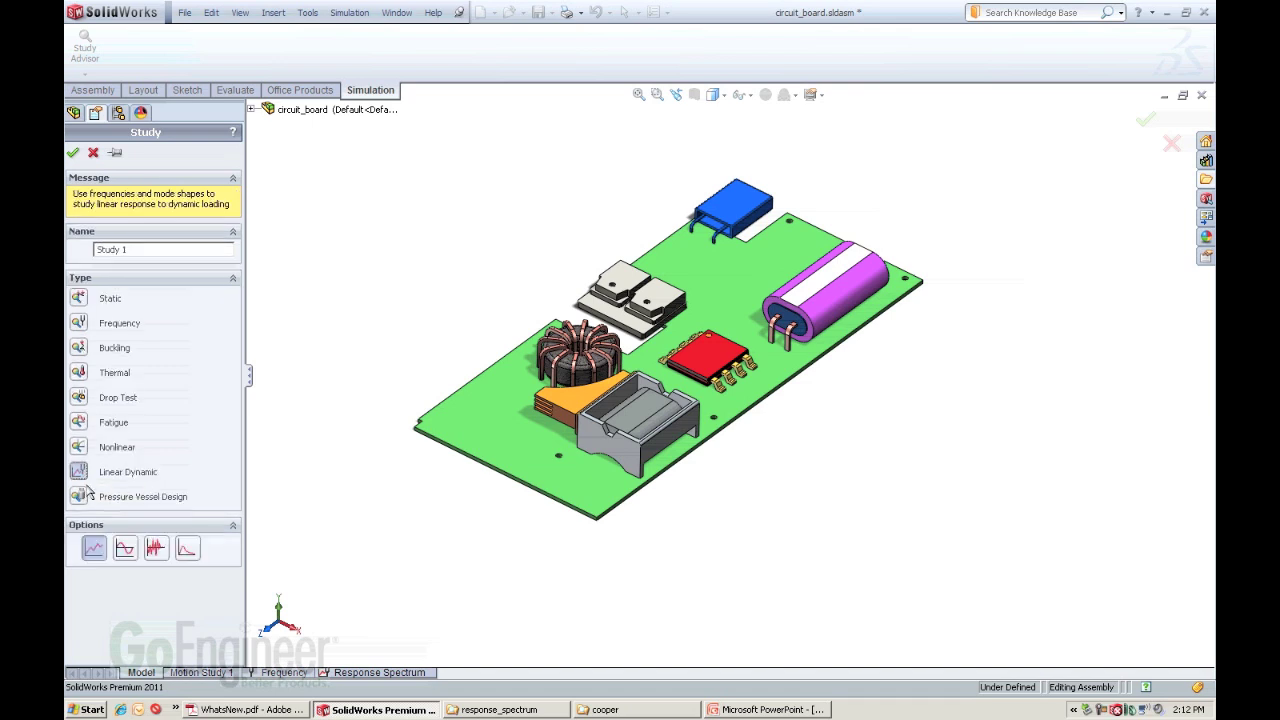
pyautogui.click(91, 556)
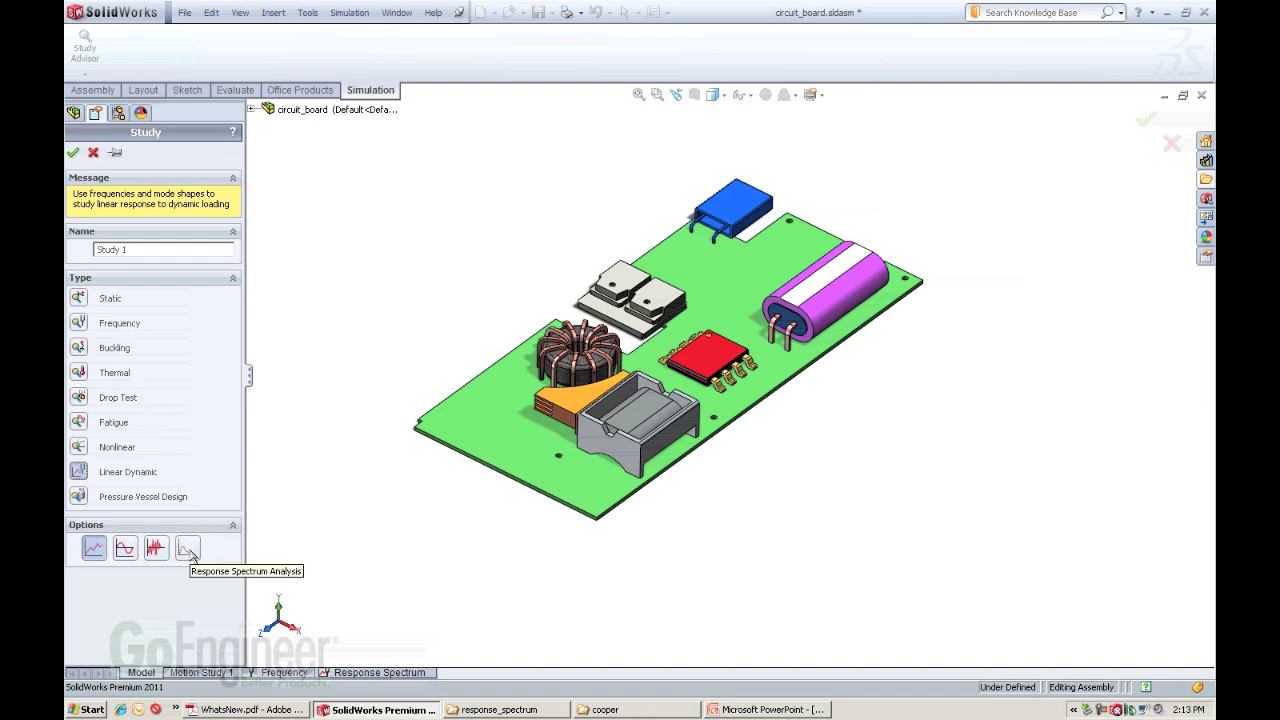
pyautogui.click(93, 152)
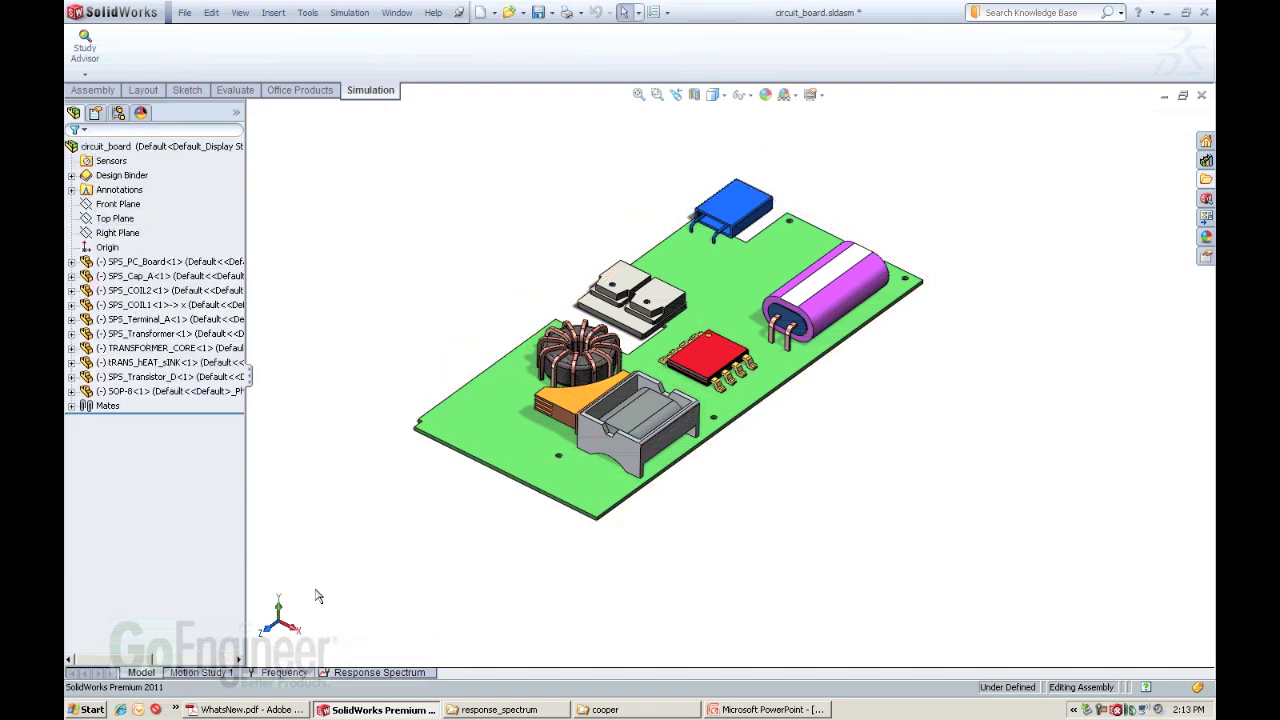
# Activate the existing Frequency study of the circuit board and go through its parts and fixtures.
pyautogui.hotkey('shift', 'z')
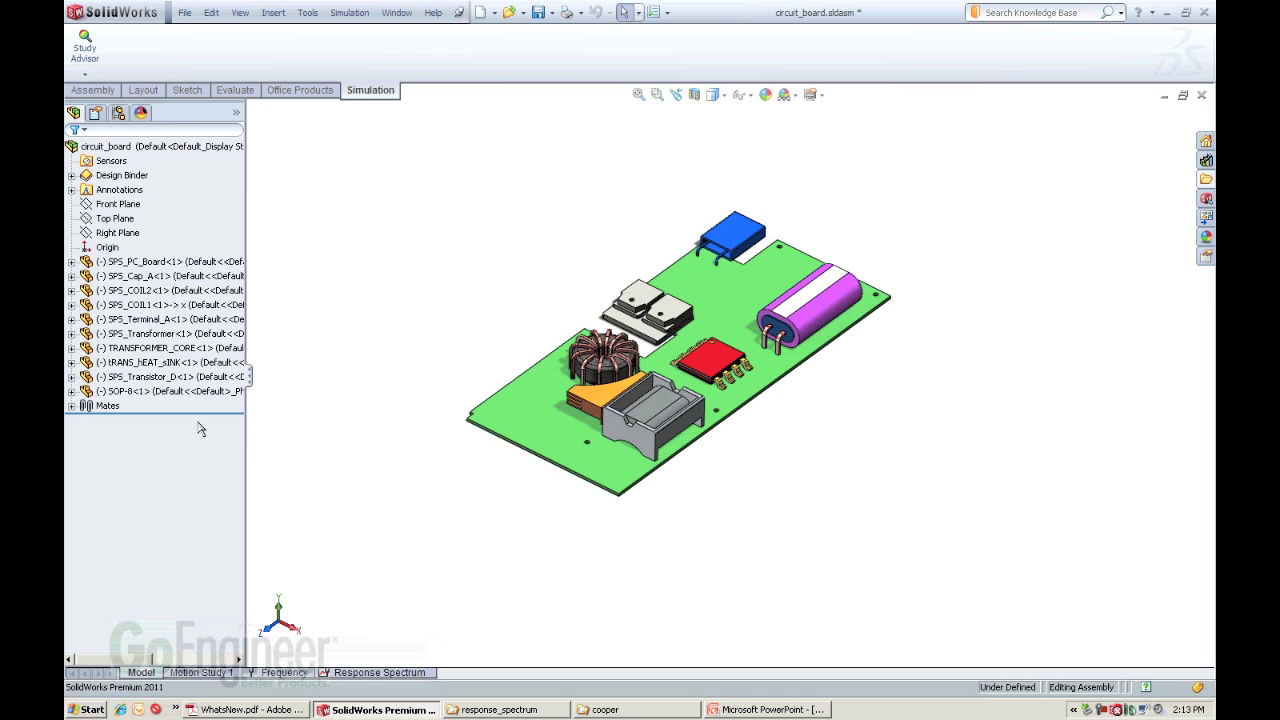
pyautogui.click(285, 672)
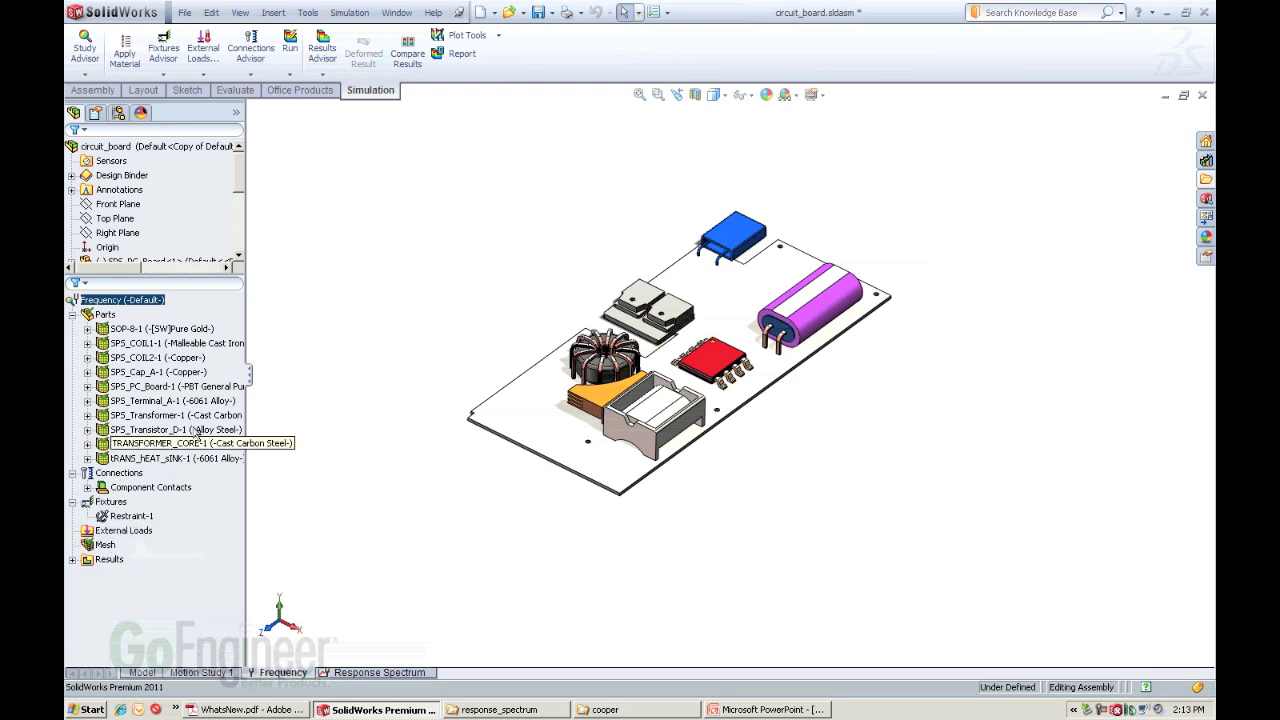
pyautogui.click(125, 329)
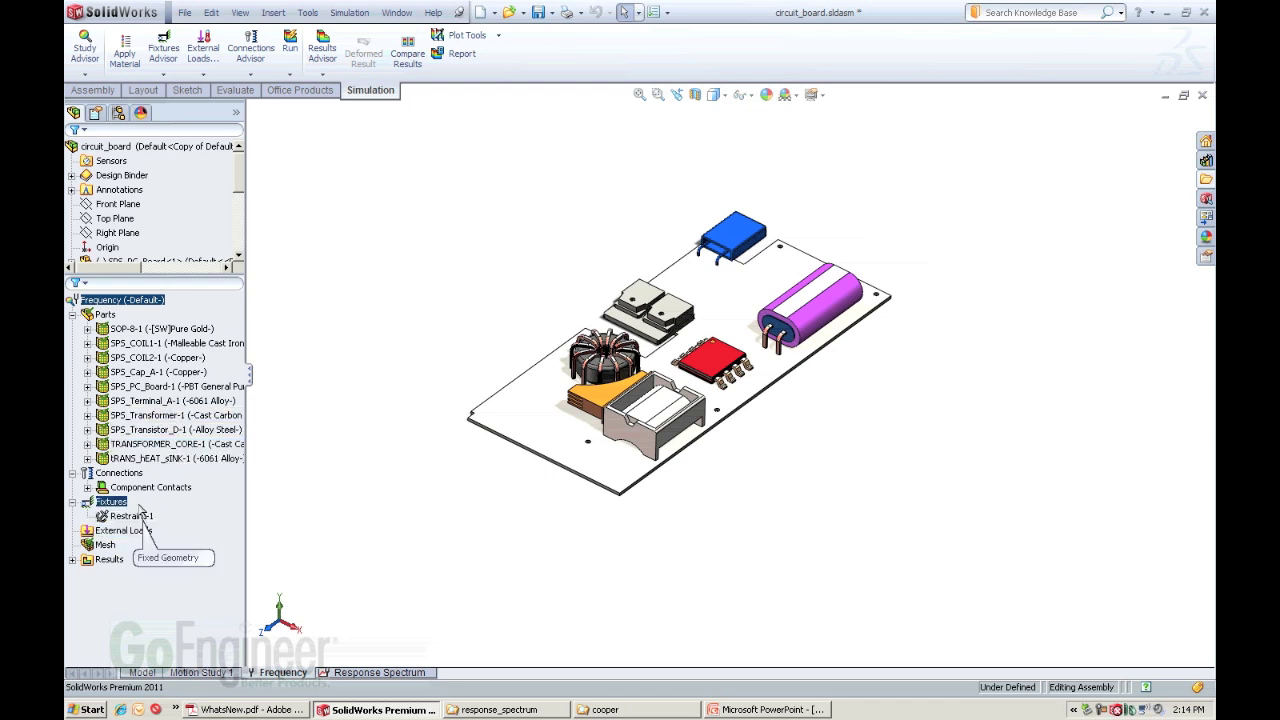
pyautogui.click(125, 329)
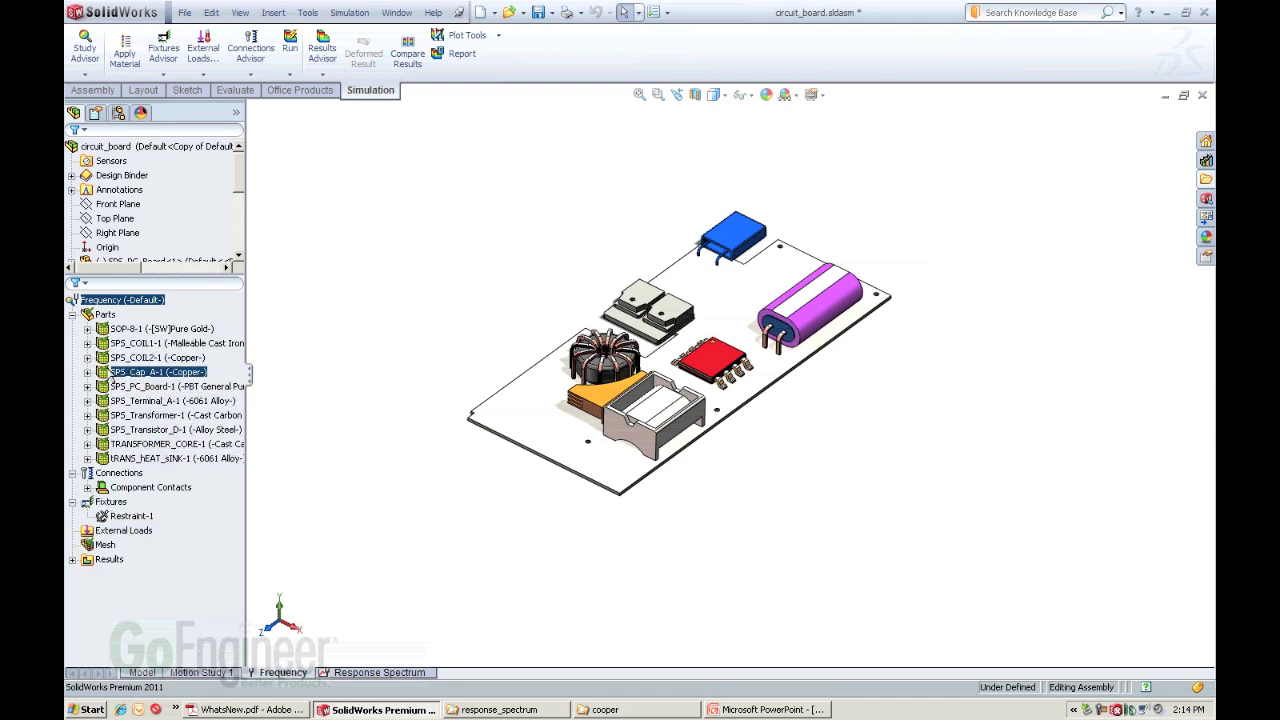
# Copy the Frequency study to a new dynamic study named "goengineer Shock Response" of type Response Spectrum Analysis.
pyautogui.rightClick(122, 300)
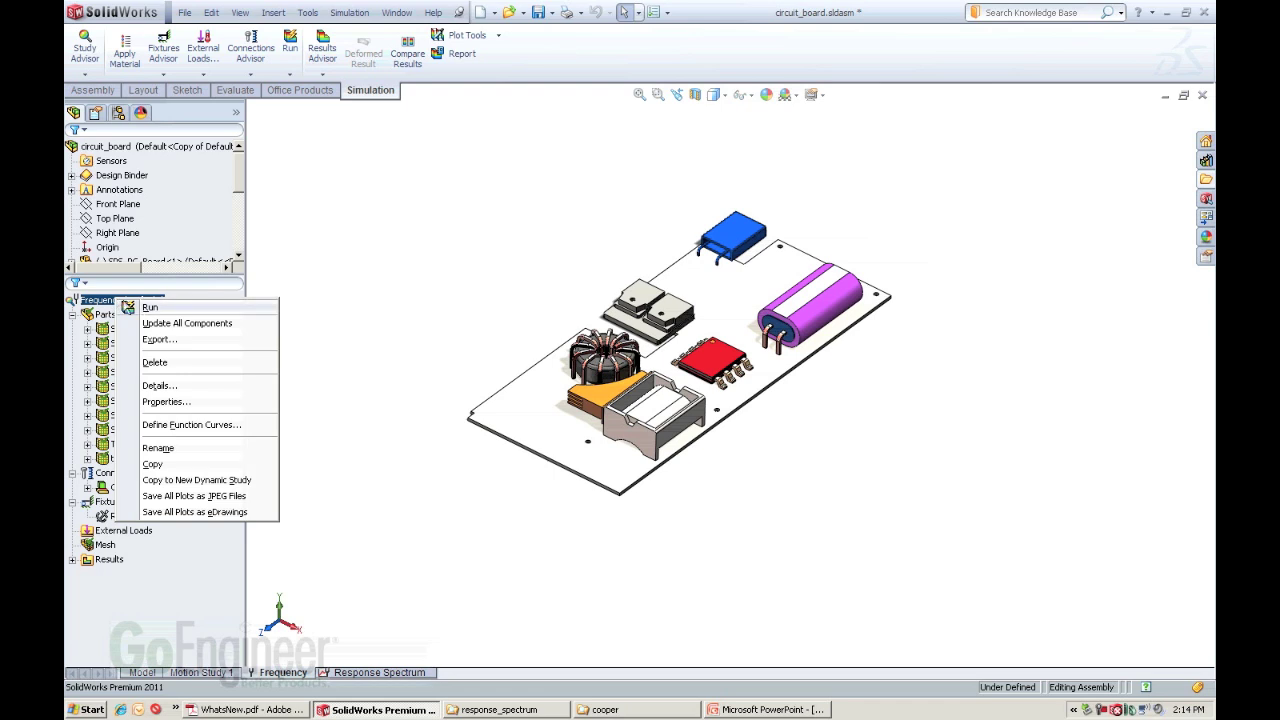
pyautogui.click(196, 480)
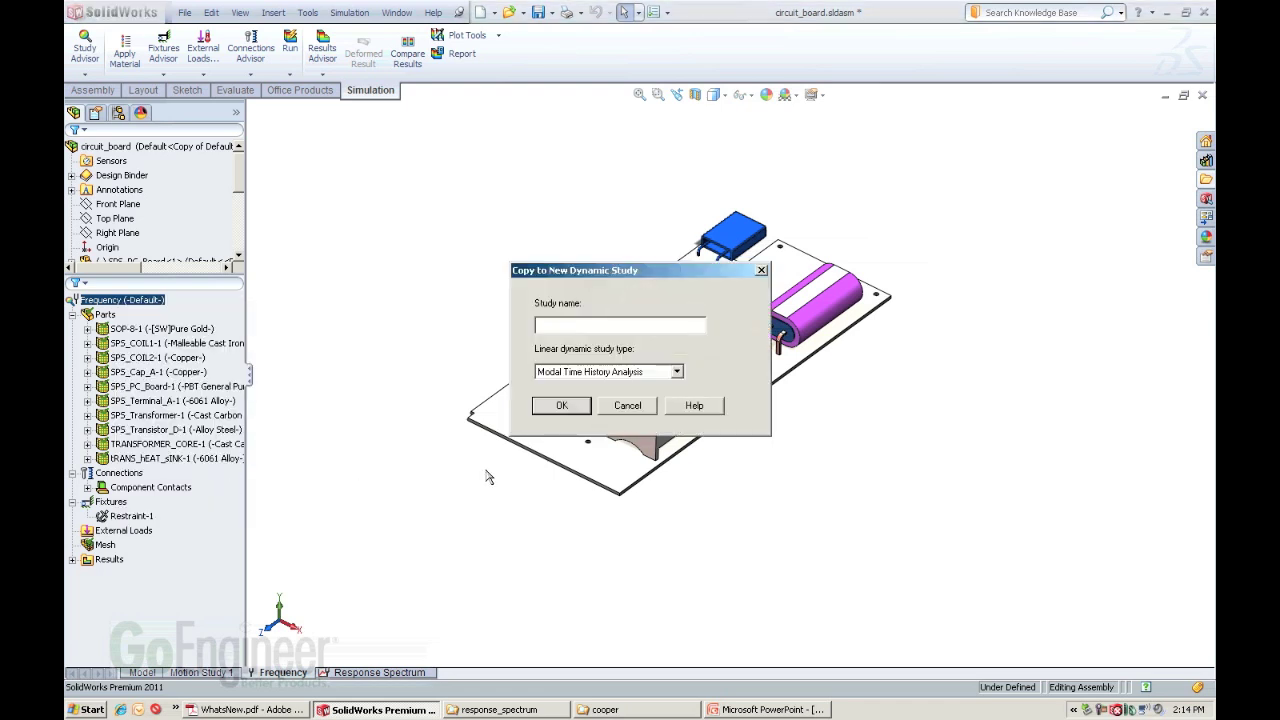
pyautogui.click(548, 325)
pyautogui.write('goengineer Shock Response')
pyautogui.click(673, 373)
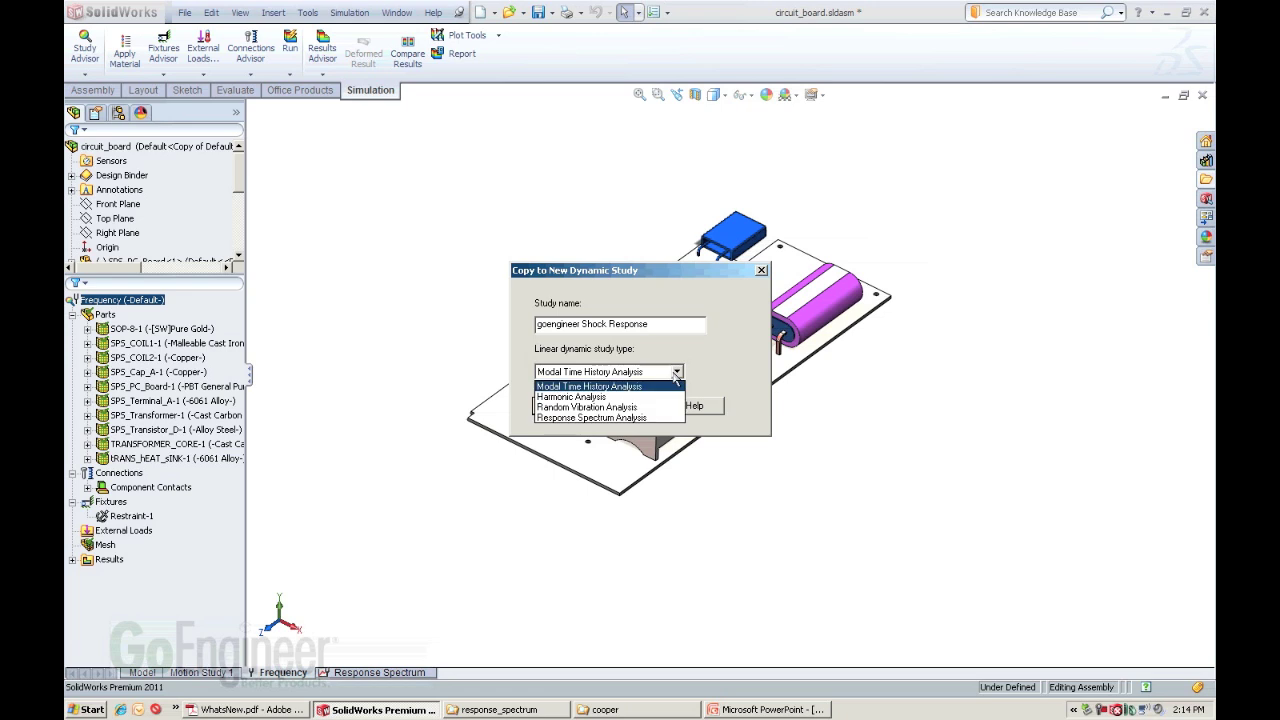
pyautogui.click(605, 408)
pyautogui.click(625, 372)
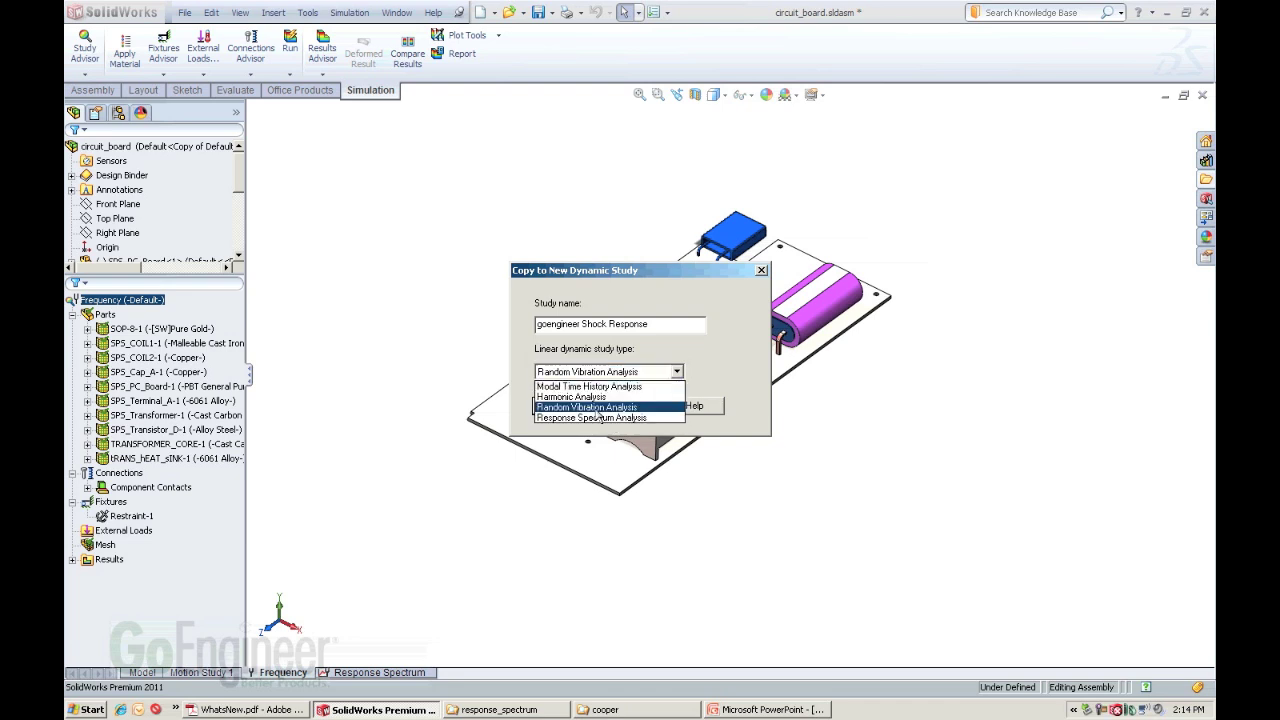
pyautogui.click(598, 416)
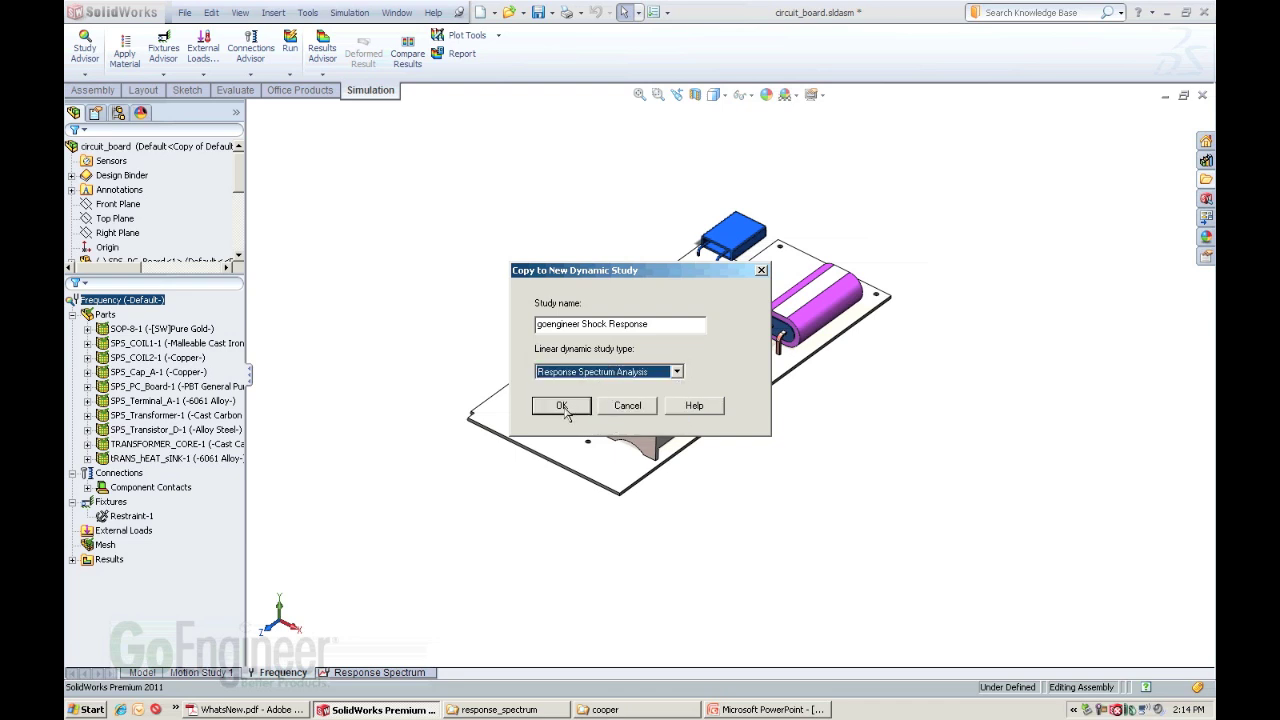
pyautogui.click(562, 407)
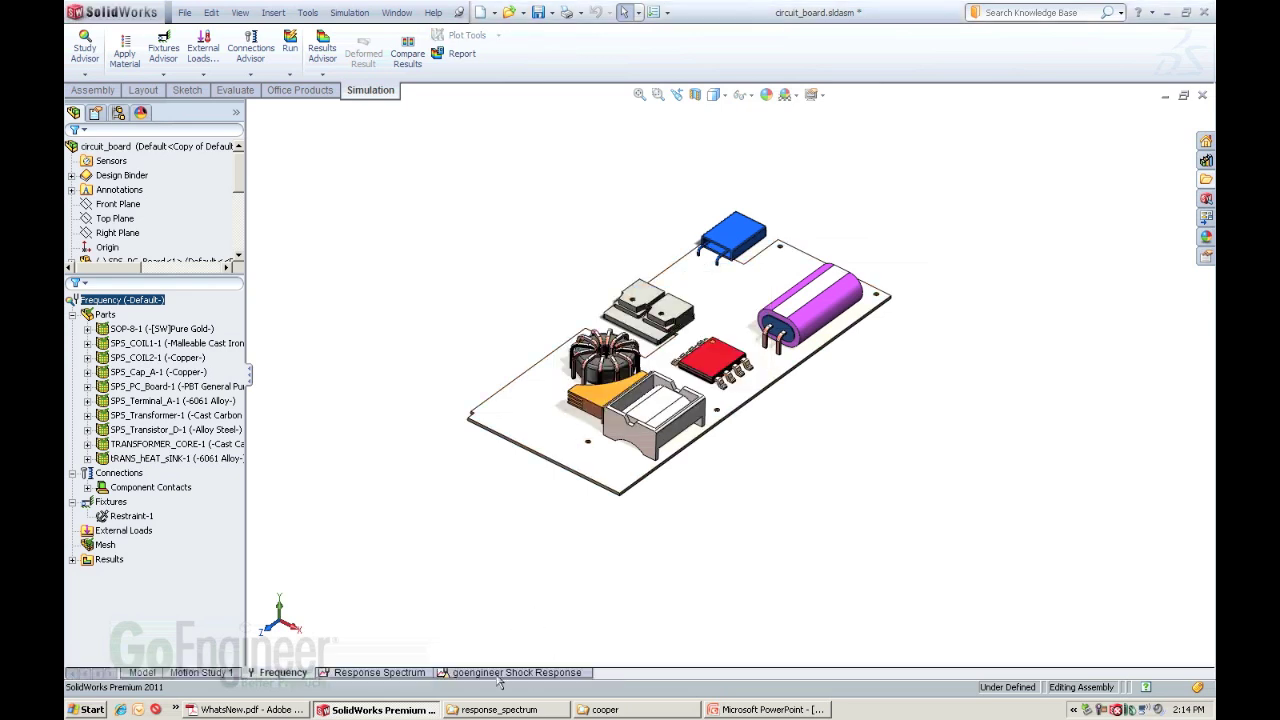
# List the mass participation in the goengineer Shock Response study for all directions, and show the study's mesh.
pyautogui.click(498, 674)
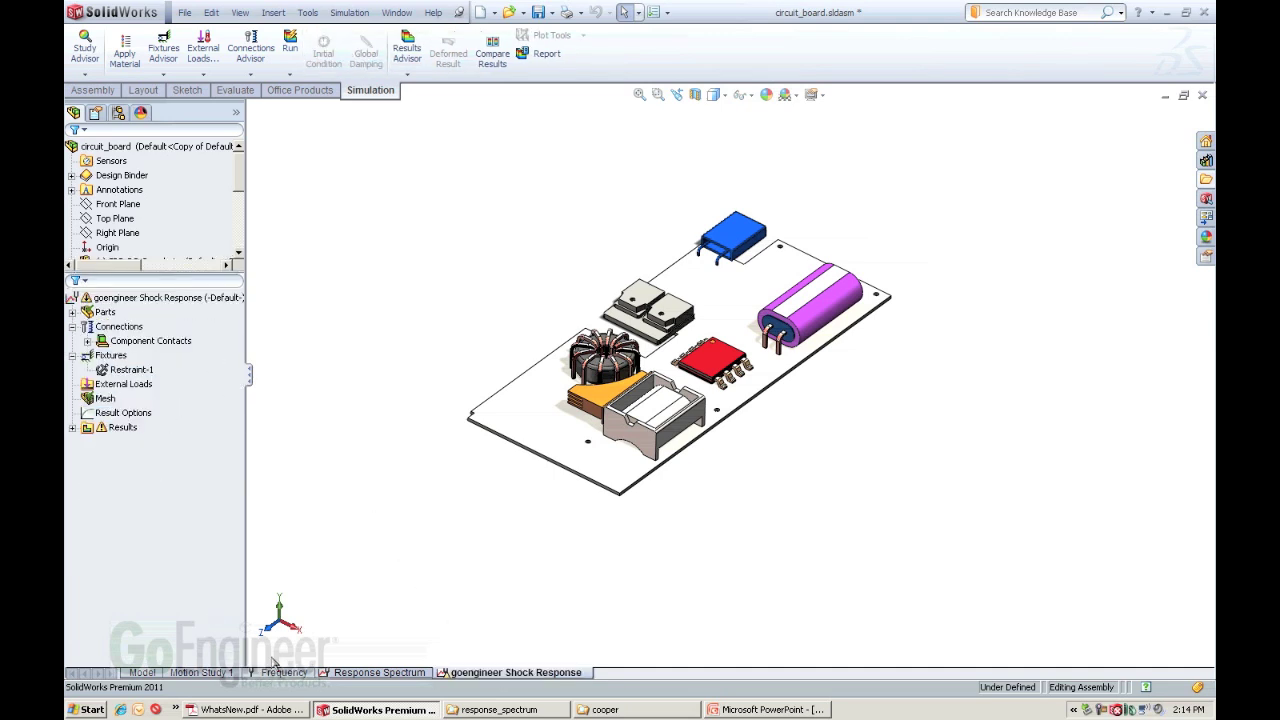
pyautogui.click(73, 428)
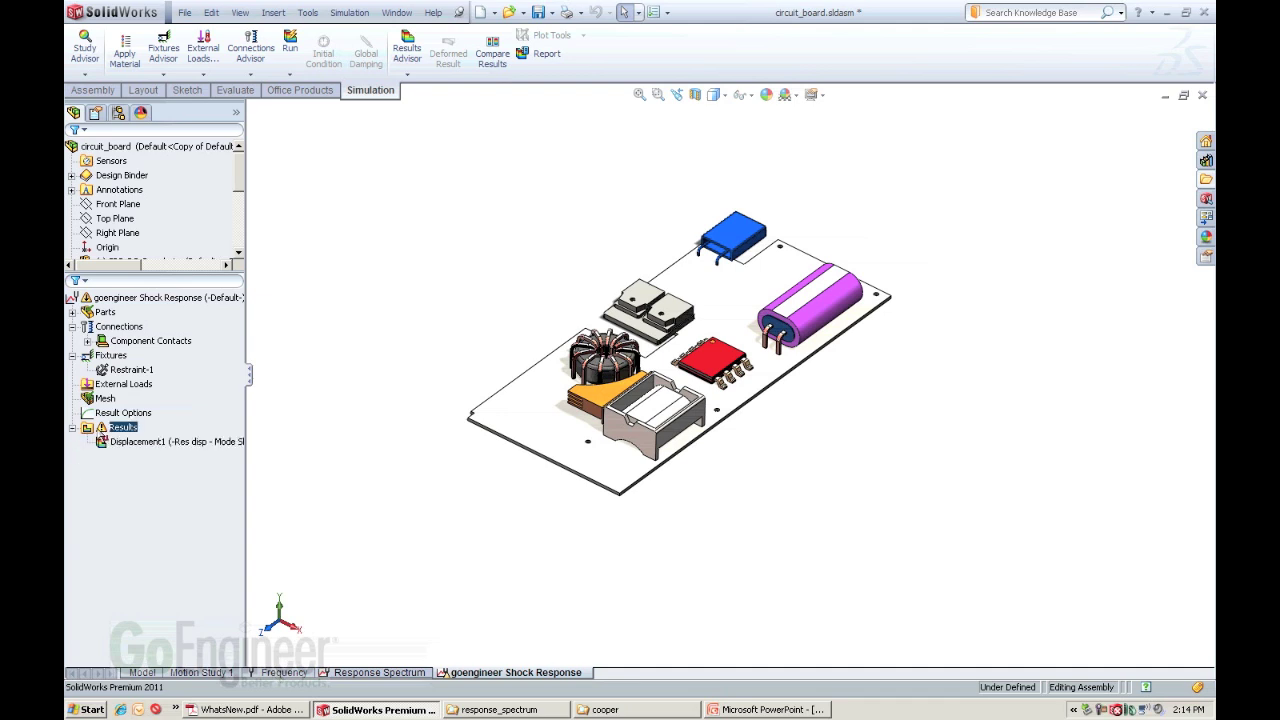
pyautogui.rightClick(112, 428)
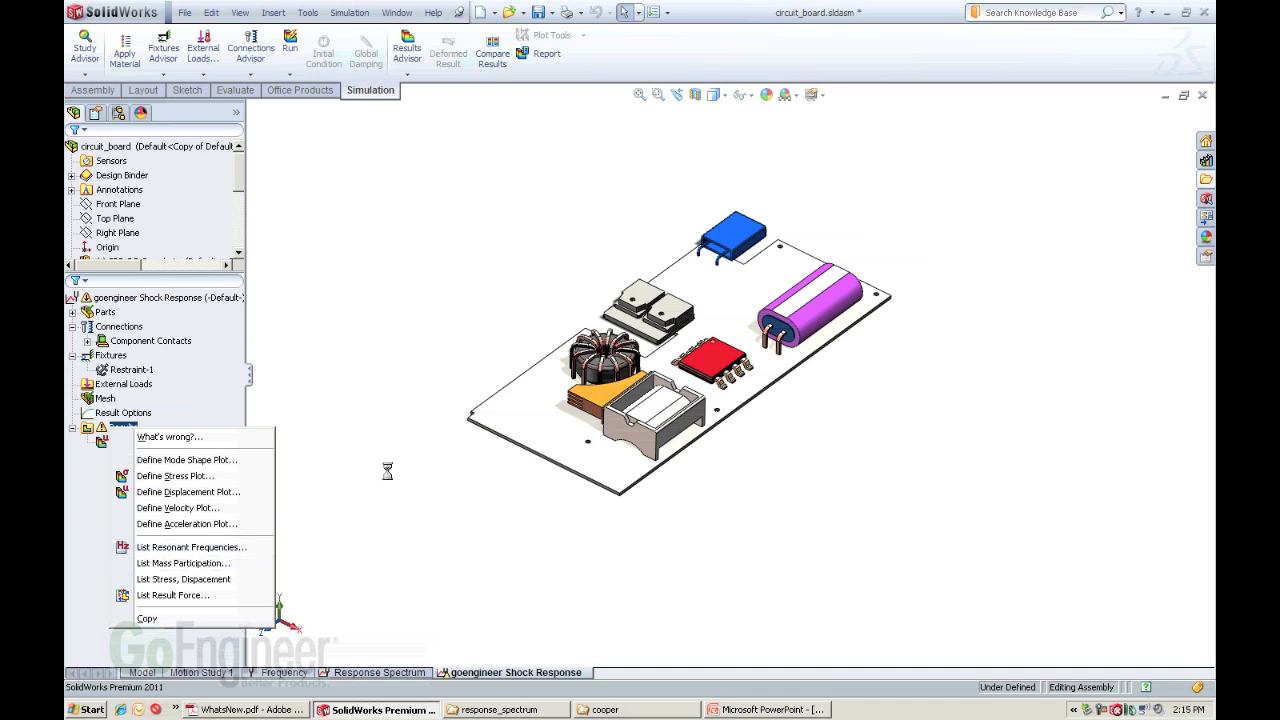
pyautogui.moveTo(786, 321); pyautogui.dragTo(790, 398)
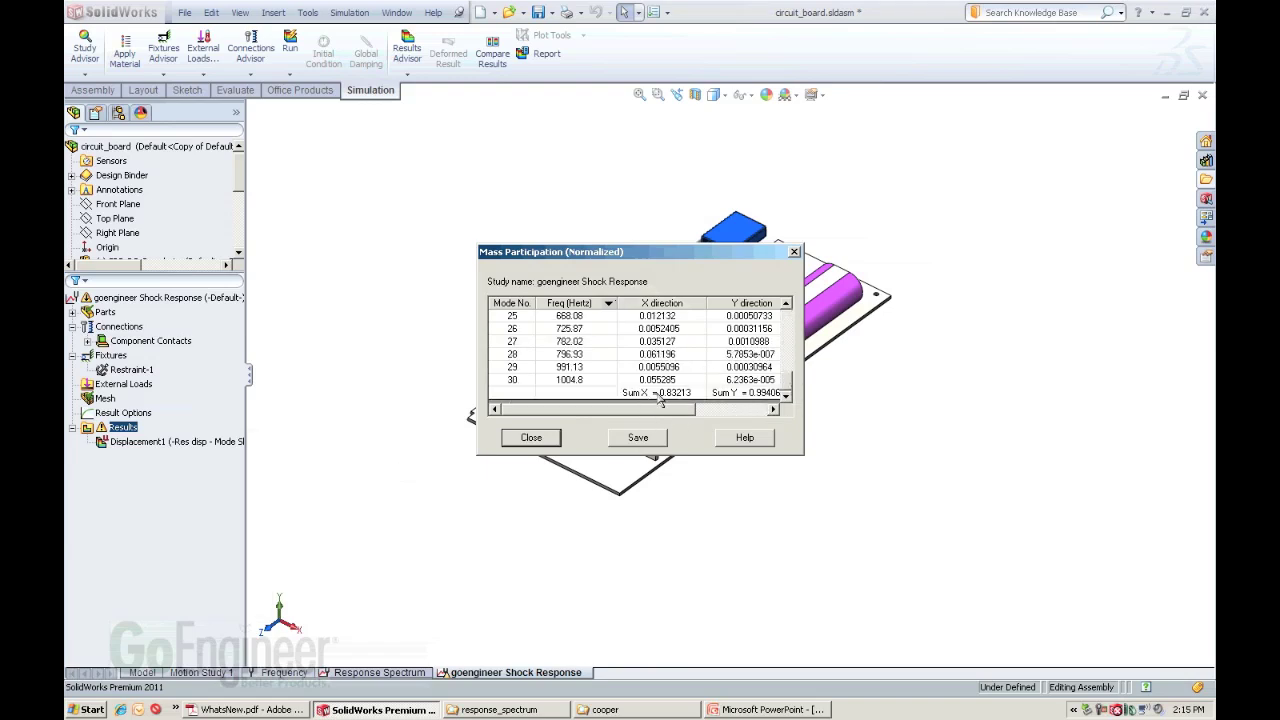
pyautogui.moveTo(670, 412); pyautogui.dragTo(704, 424)
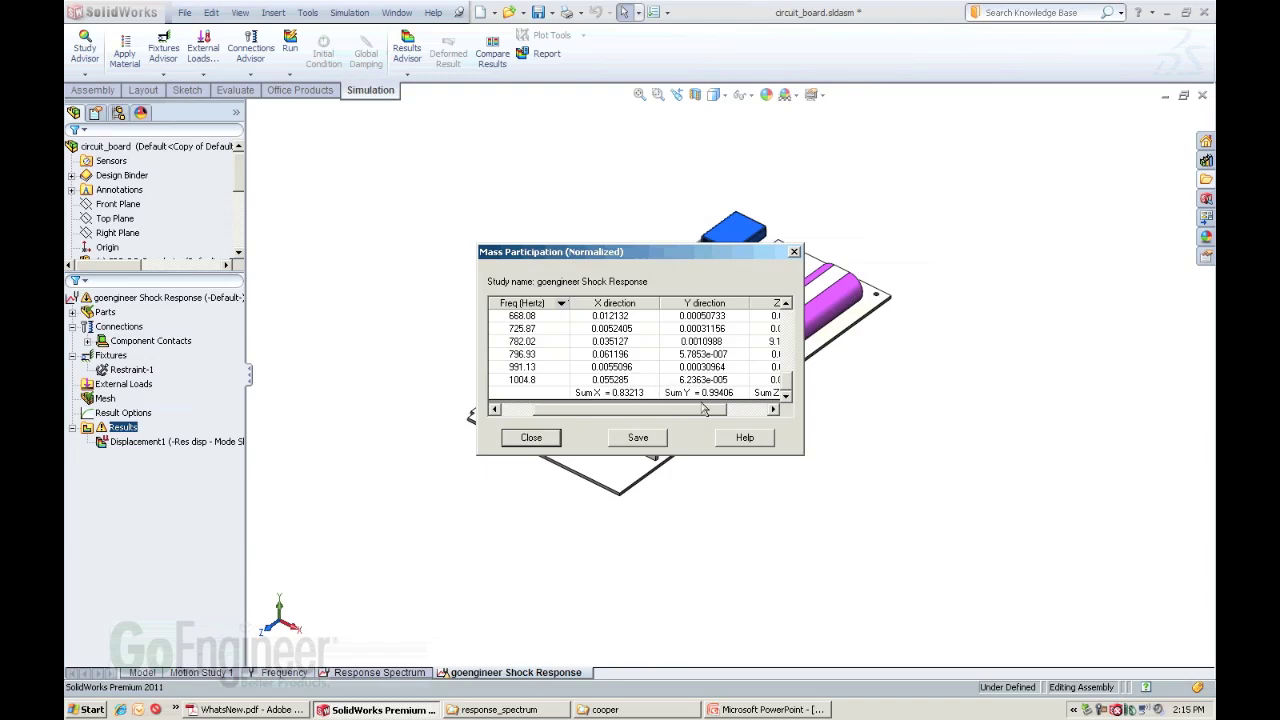
pyautogui.click(553, 436)
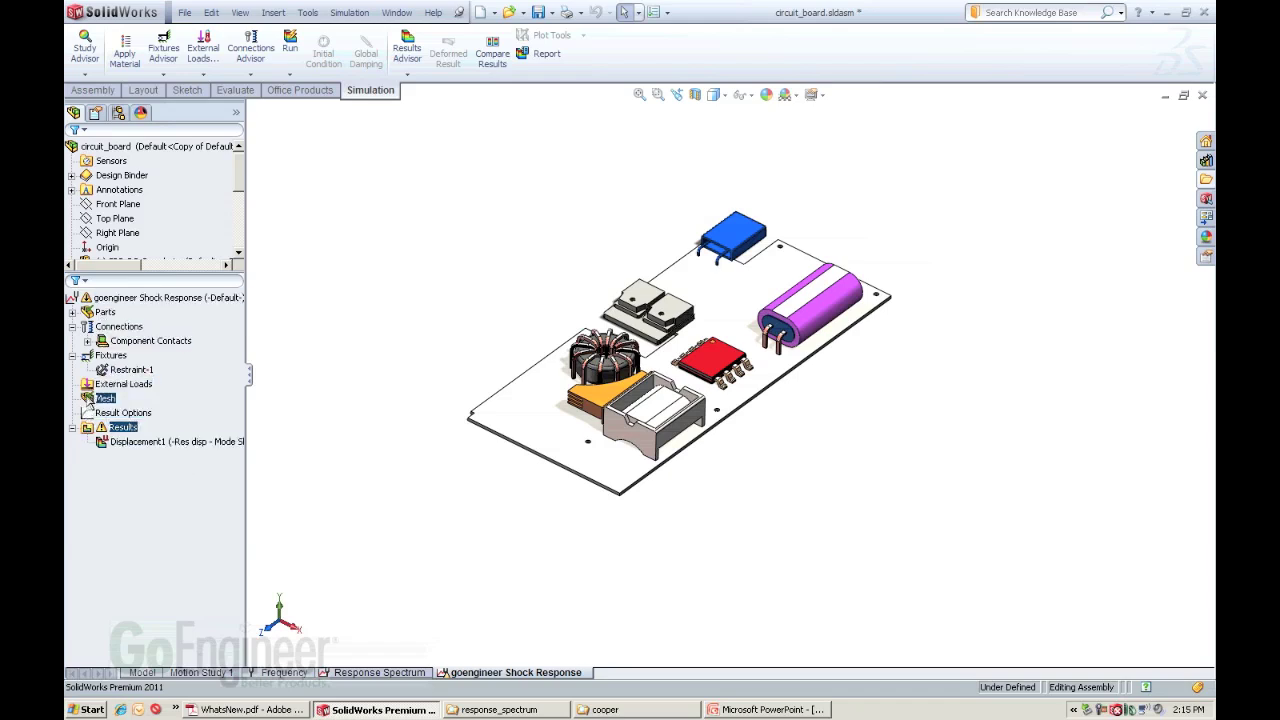
pyautogui.rightClick(89, 400)
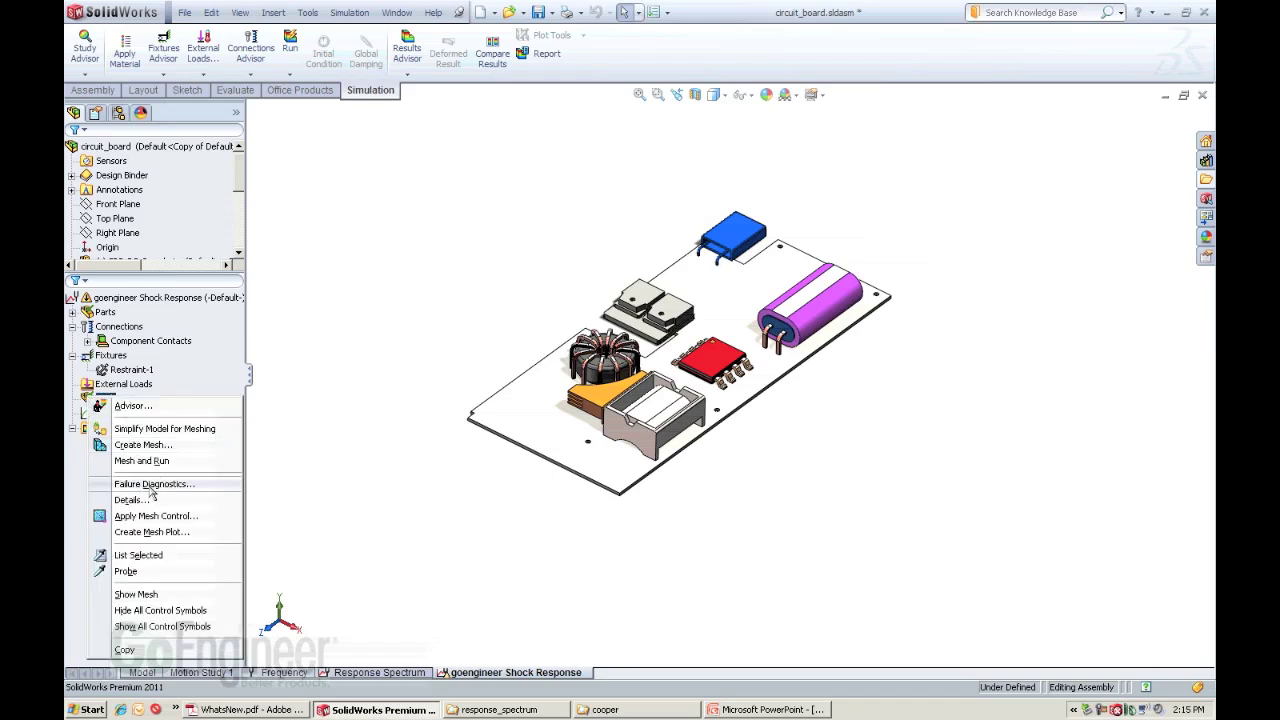
pyautogui.click(150, 594)
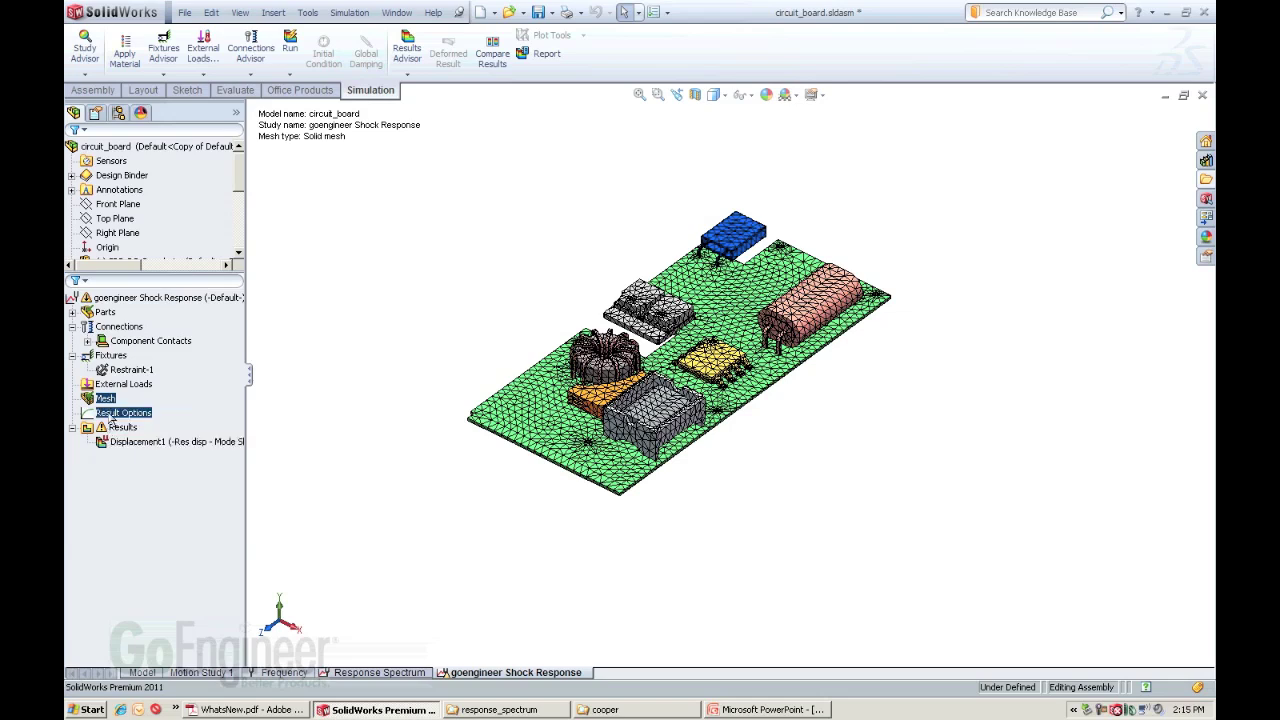
# Define a uniform base excitation of type Acceleration, in units of g, with a value of 1 along the first direction.
pyautogui.rightClick(116, 384)
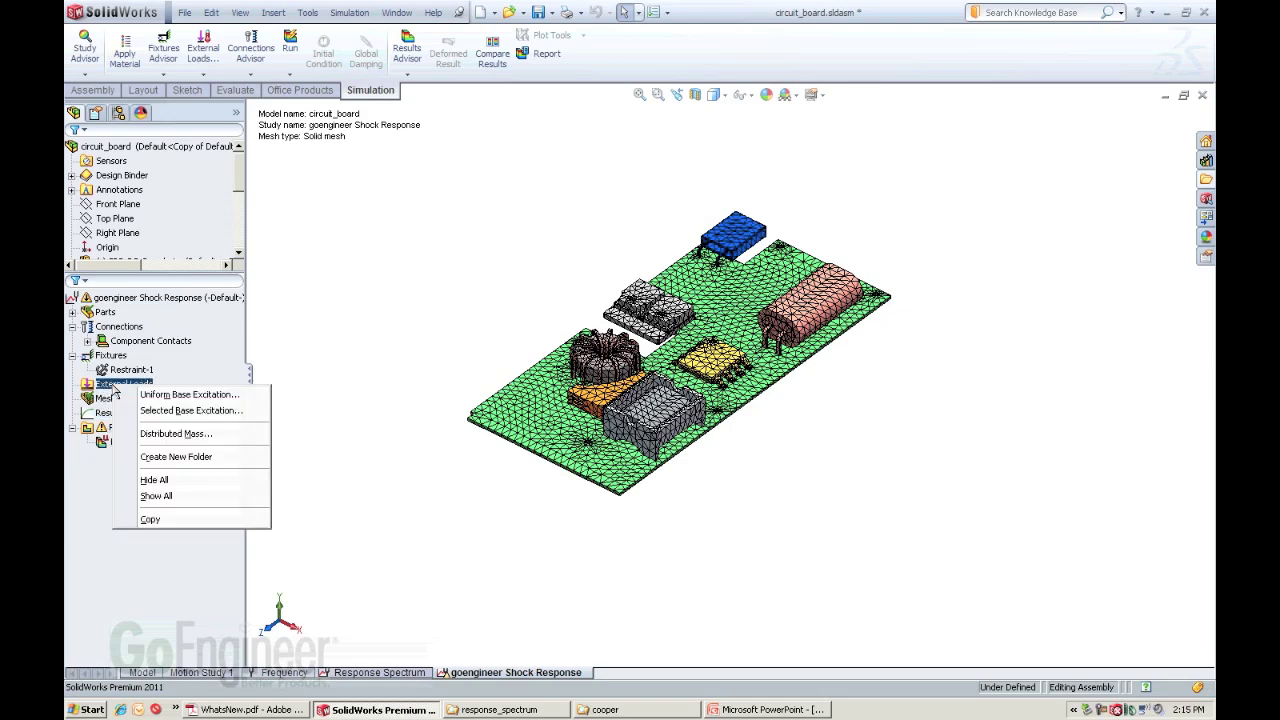
pyautogui.click(196, 395)
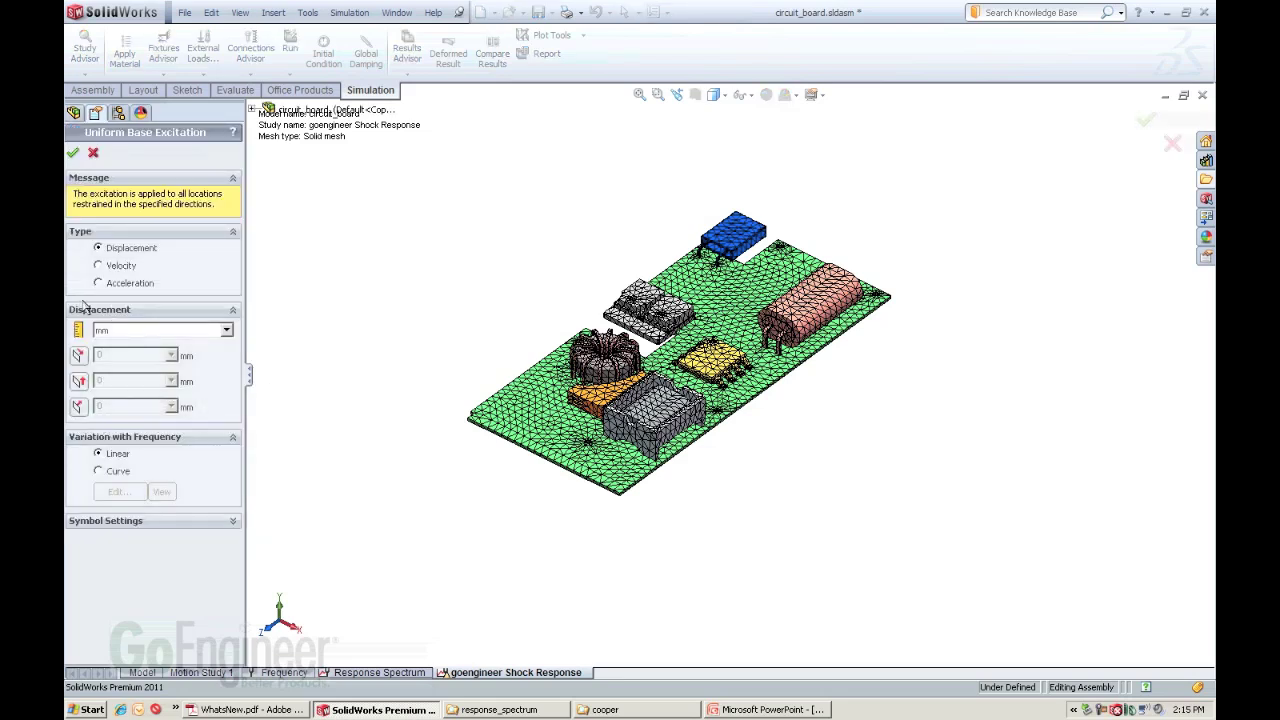
pyautogui.click(103, 285)
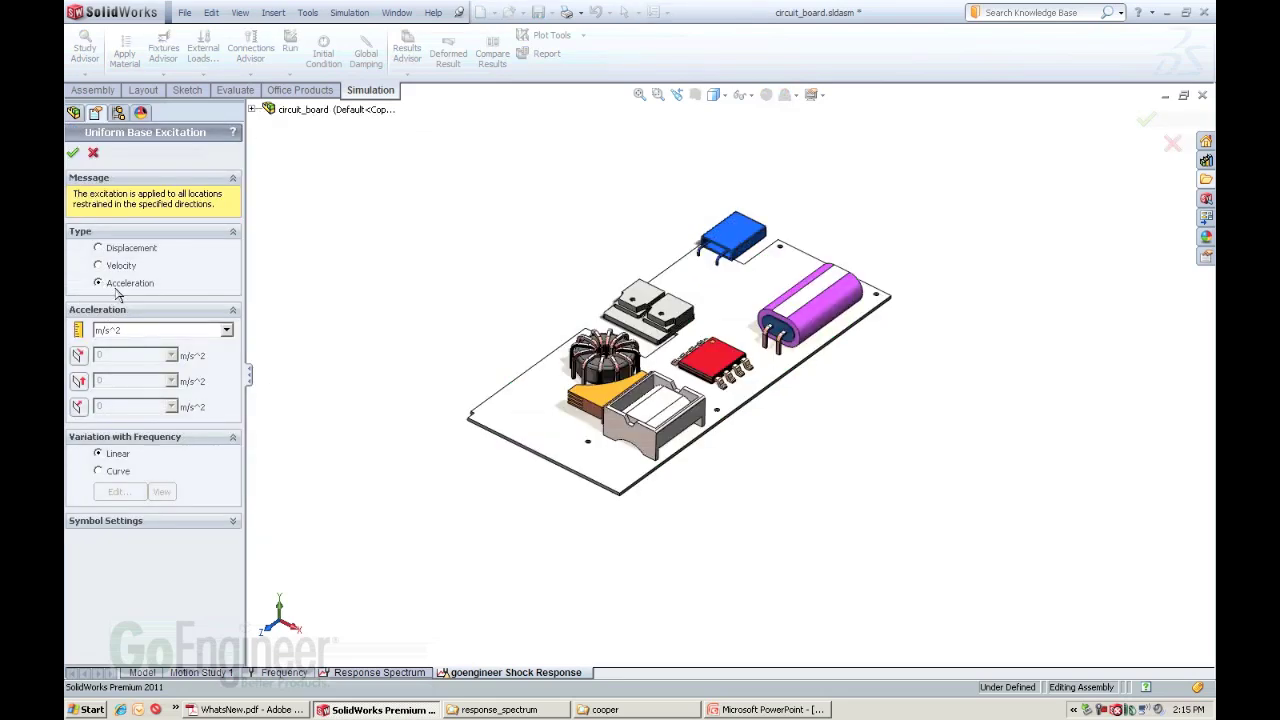
pyautogui.click(226, 330)
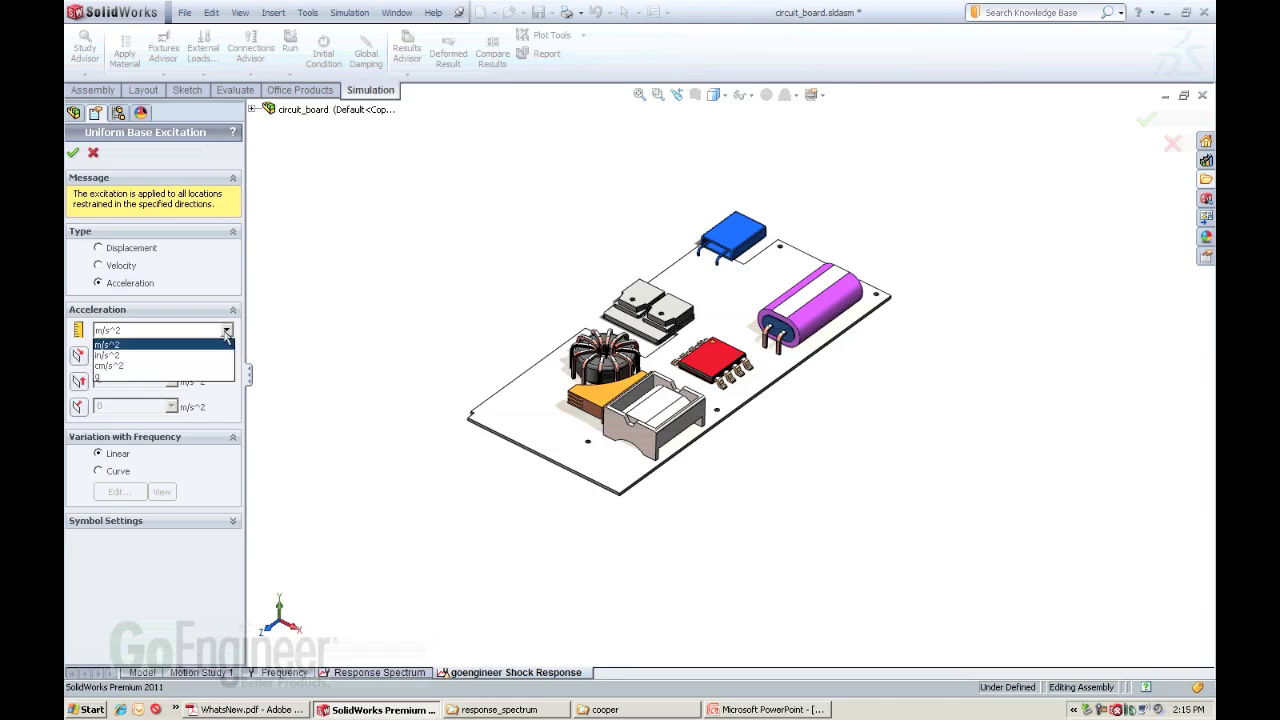
pyautogui.click(155, 377)
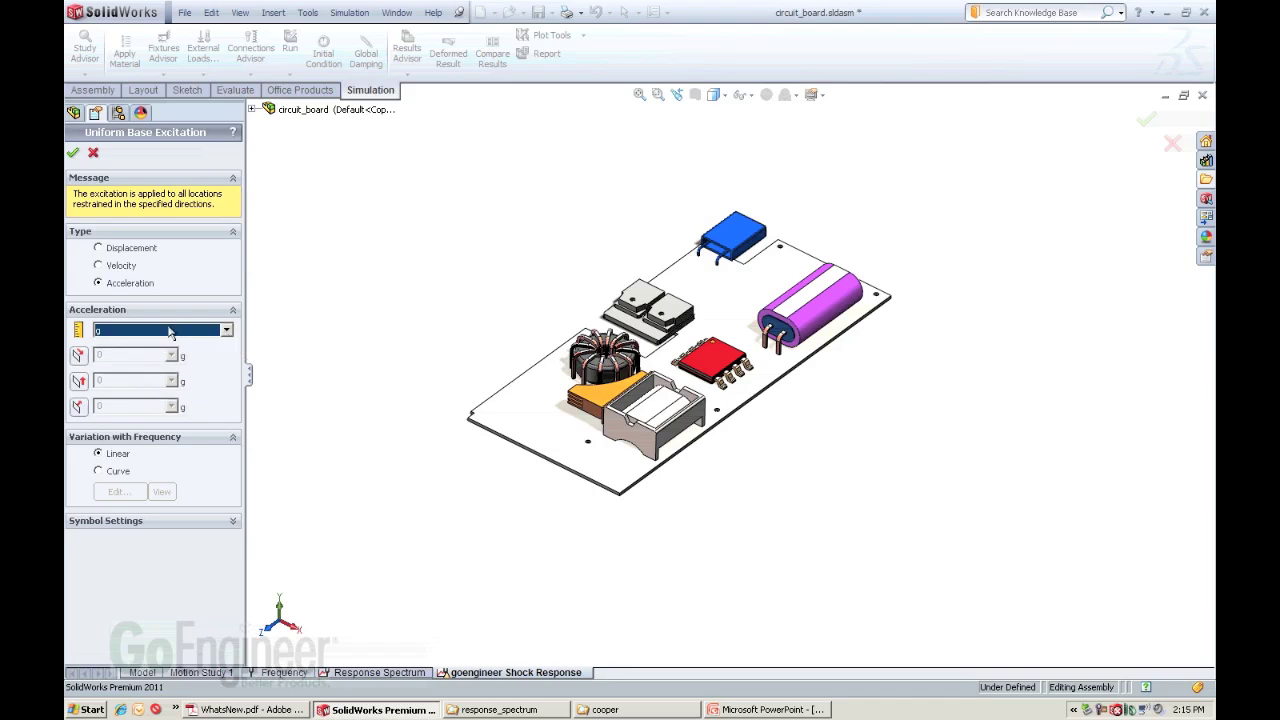
pyautogui.click(80, 356)
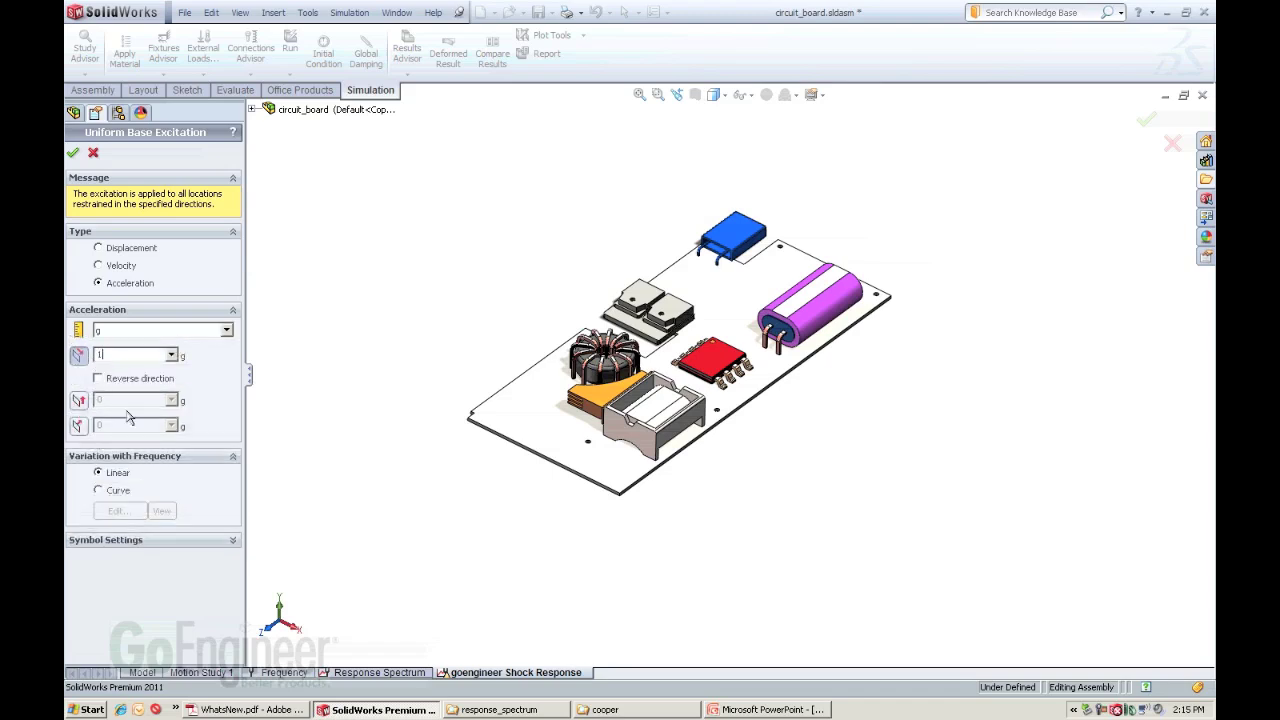
# Make the excitation vary with frequency by a user-defined curve and paste the copied spectrum data over its default points.
pyautogui.click(99, 491)
pyautogui.click(117, 512)
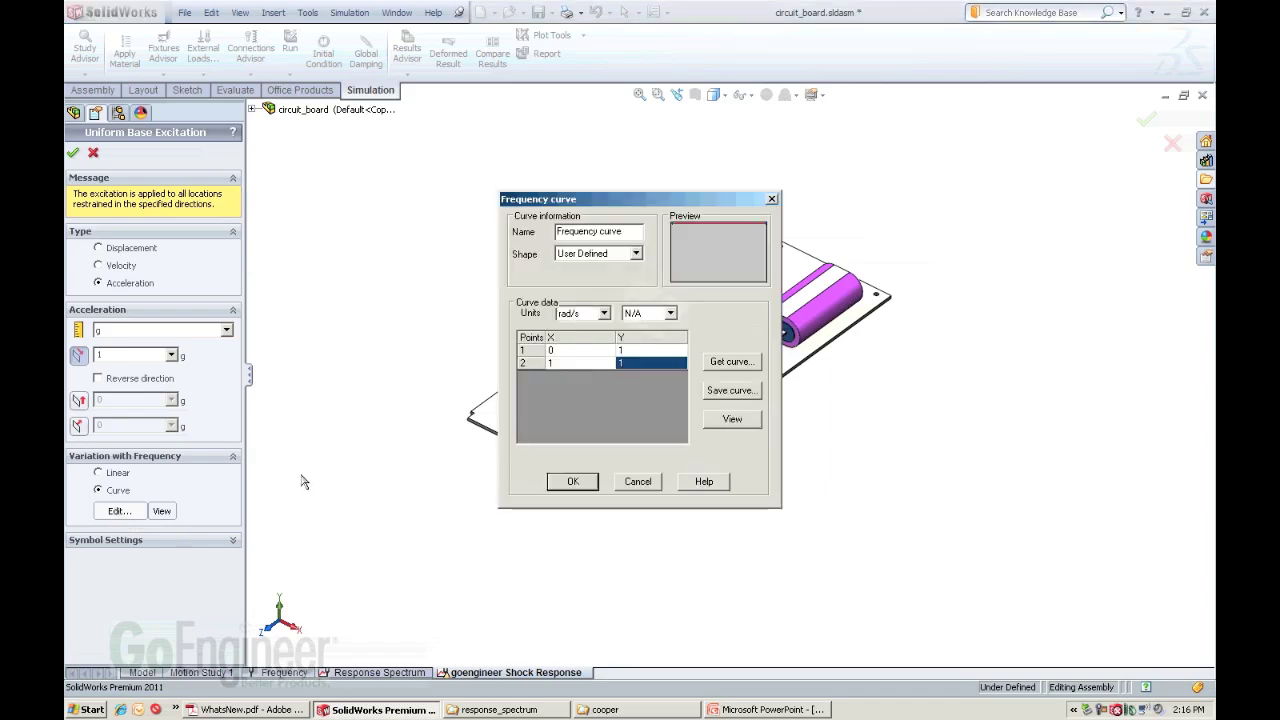
pyautogui.click(570, 352)
pyautogui.moveTo(570, 356); pyautogui.dragTo(655, 365)
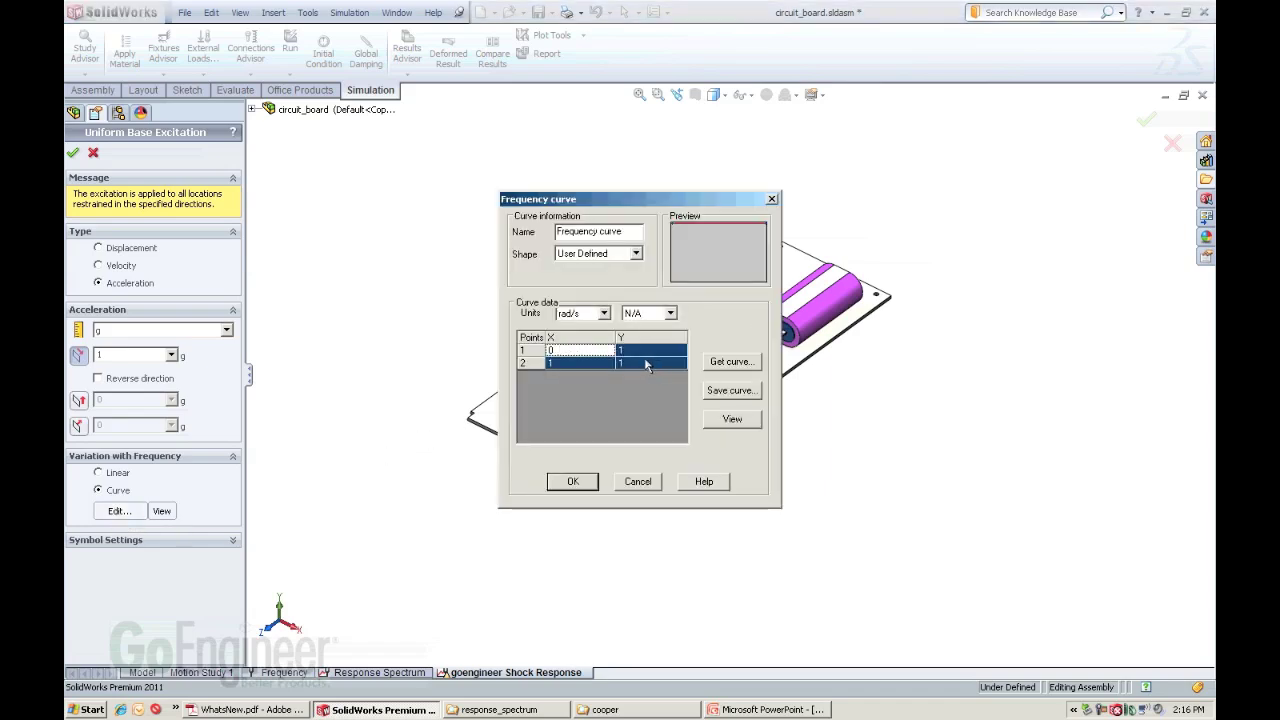
pyautogui.hotkey('ctrl', 'v')
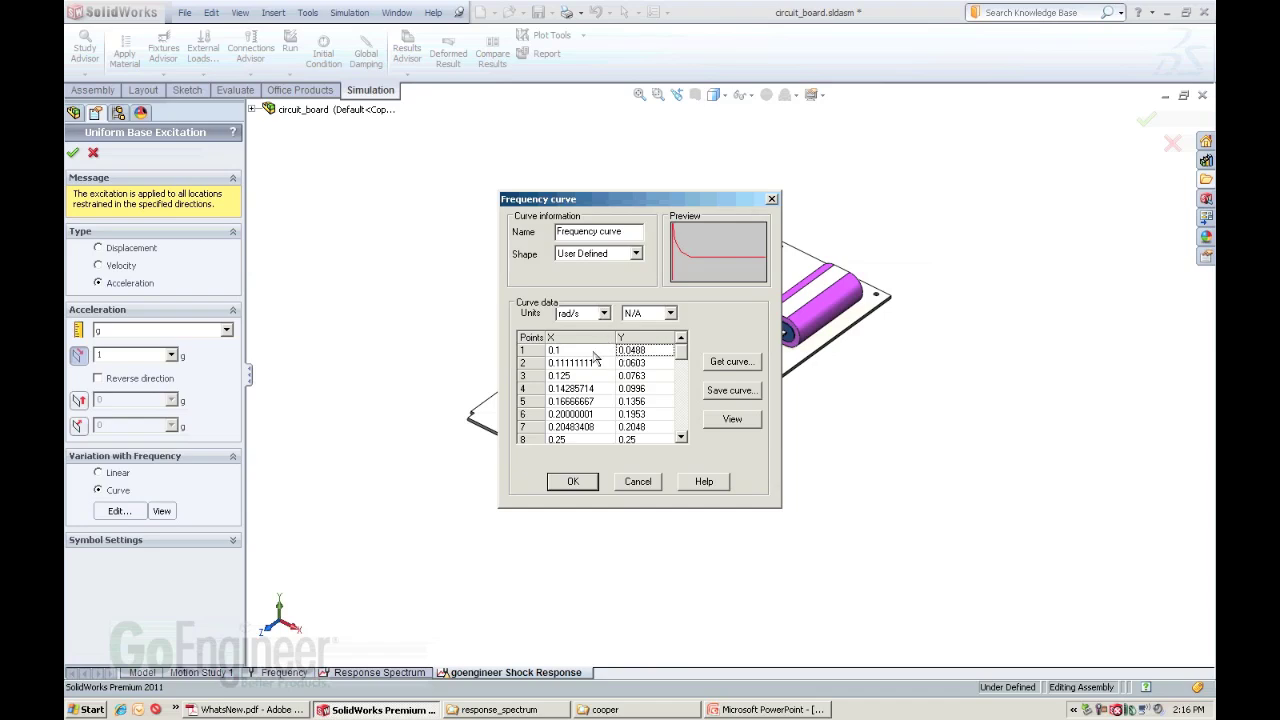
# Set the frequency curve's X units to Hz and paste the spectrum data again over the converted points.
pyautogui.click(605, 316)
pyautogui.click(585, 340)
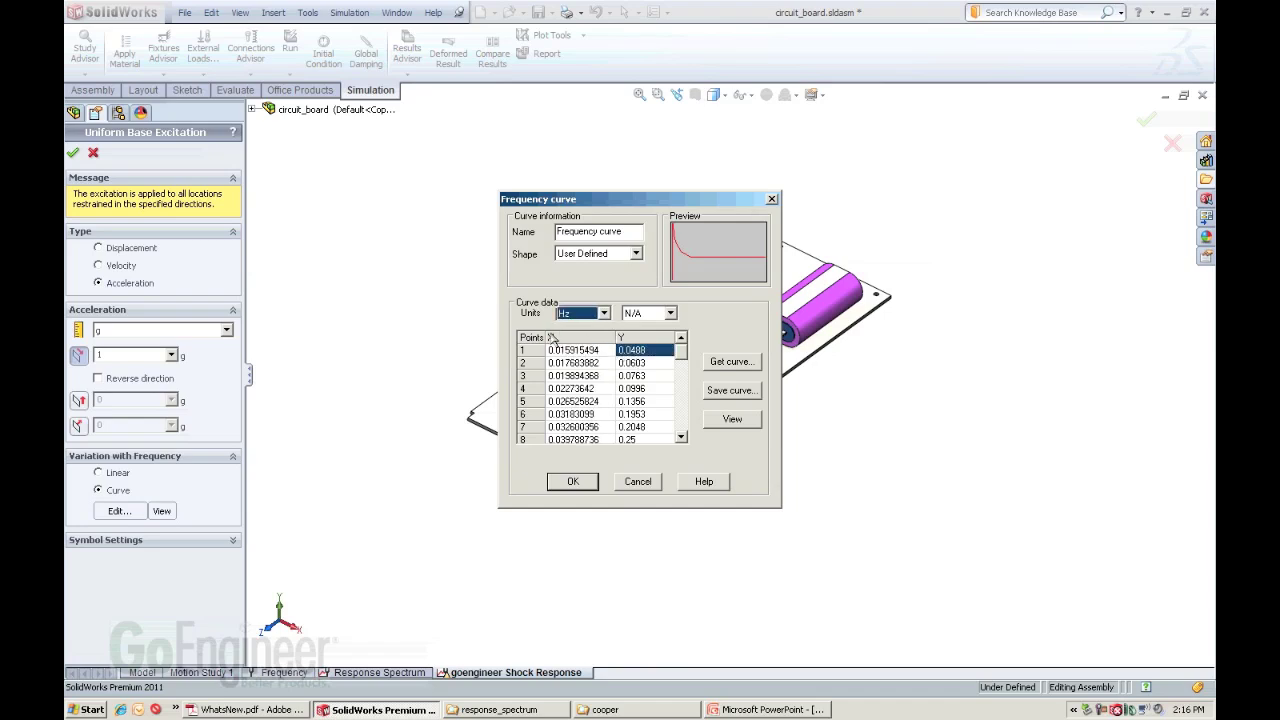
pyautogui.moveTo(583, 362); pyautogui.dragTo(653, 475)
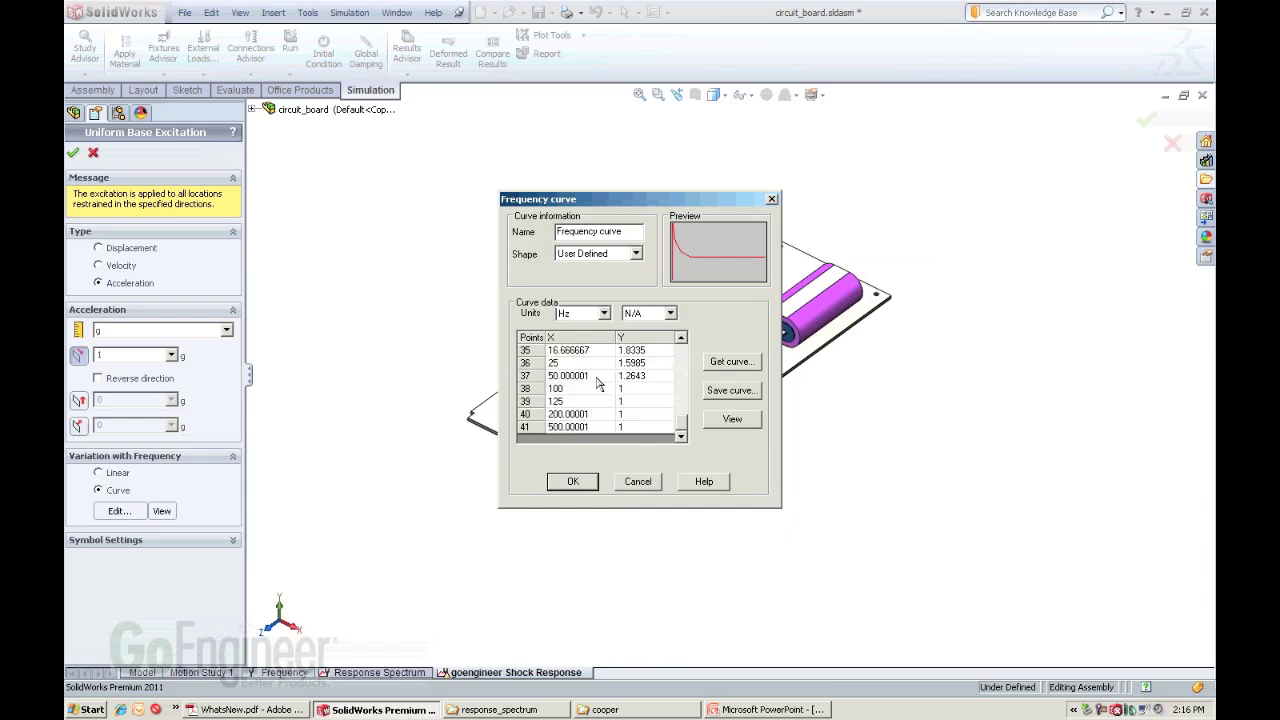
pyautogui.moveTo(683, 424); pyautogui.dragTo(682, 349)
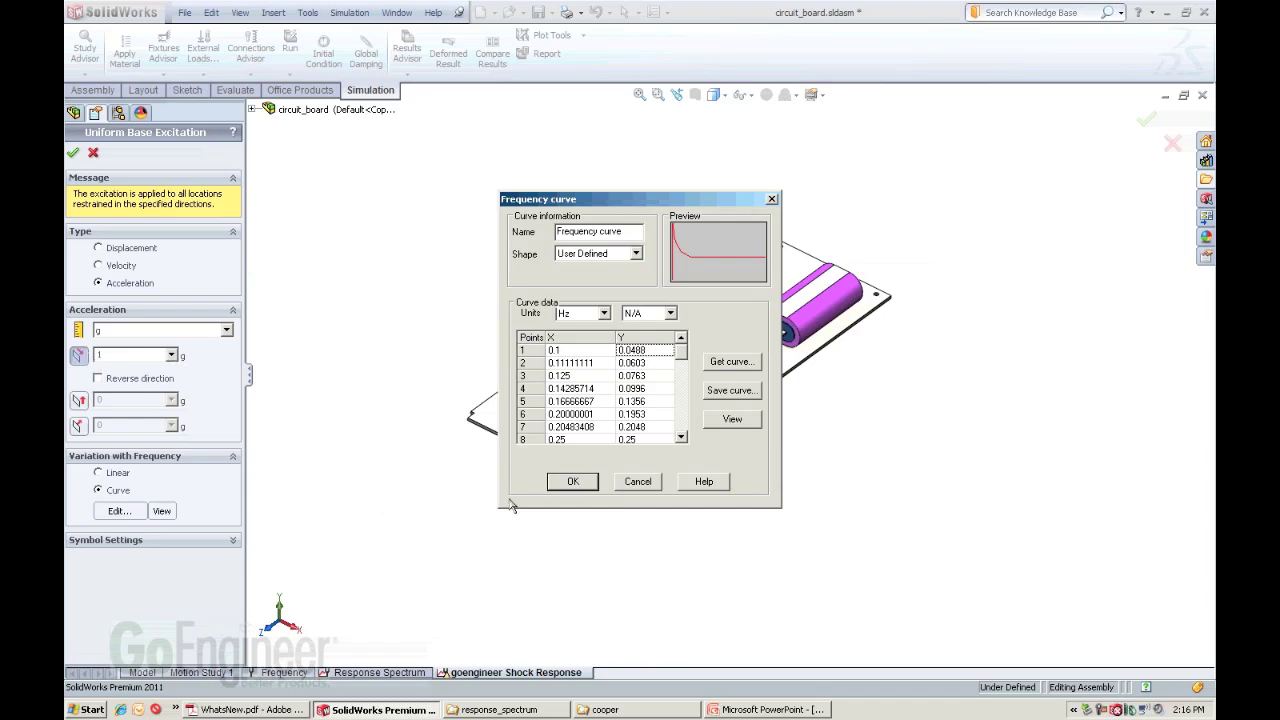
# Accept the frequency curve and apply the uniform base excitation to the goengineer Shock Response study.
pyautogui.click(568, 483)
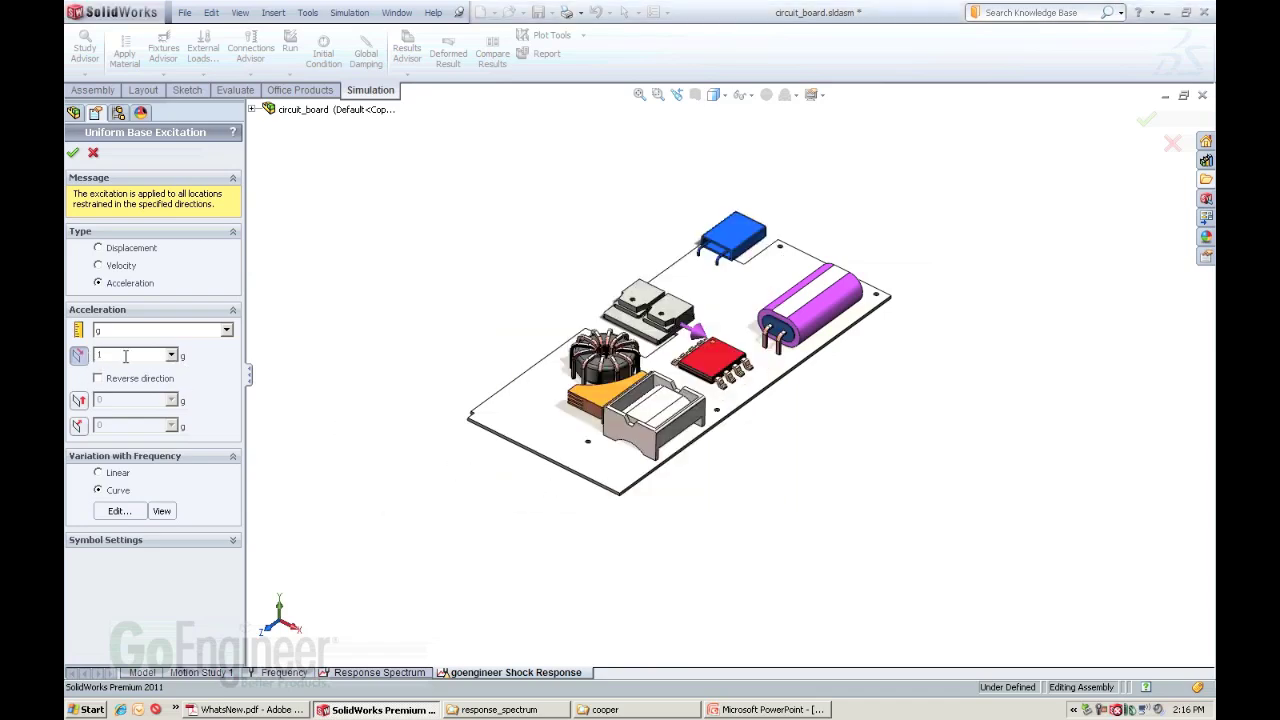
pyautogui.click(73, 152)
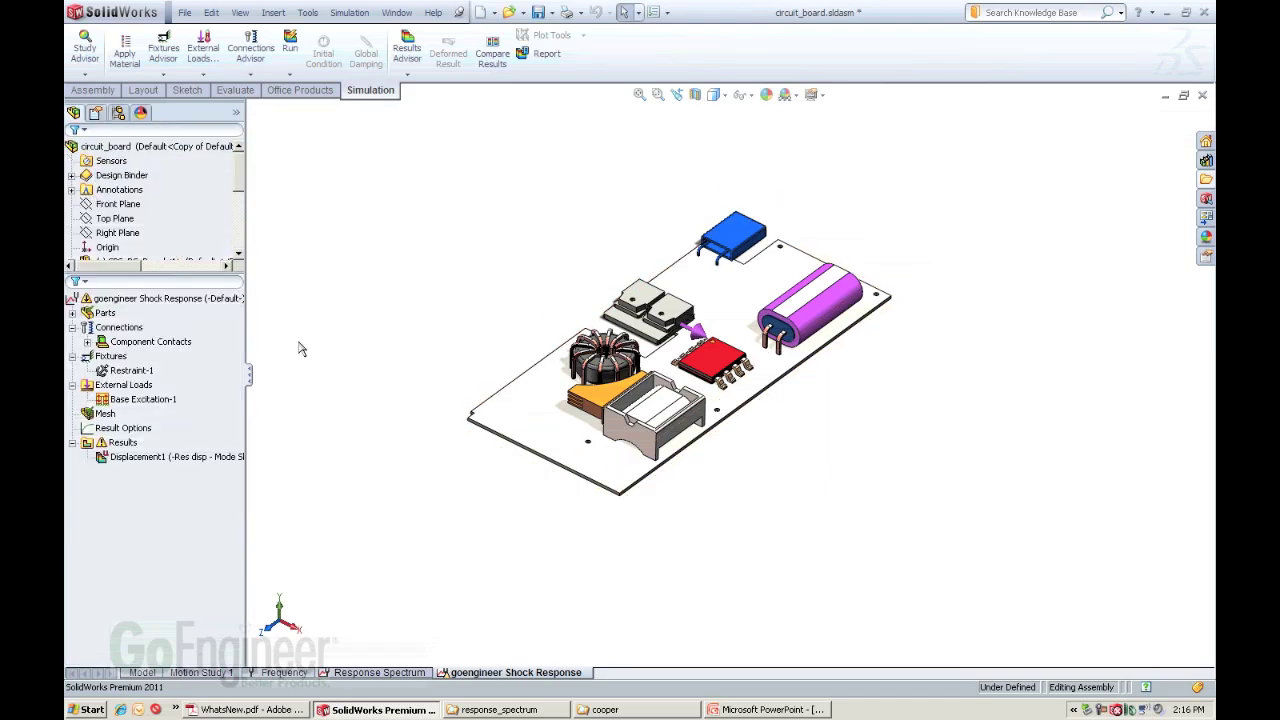
pyautogui.click(145, 401)
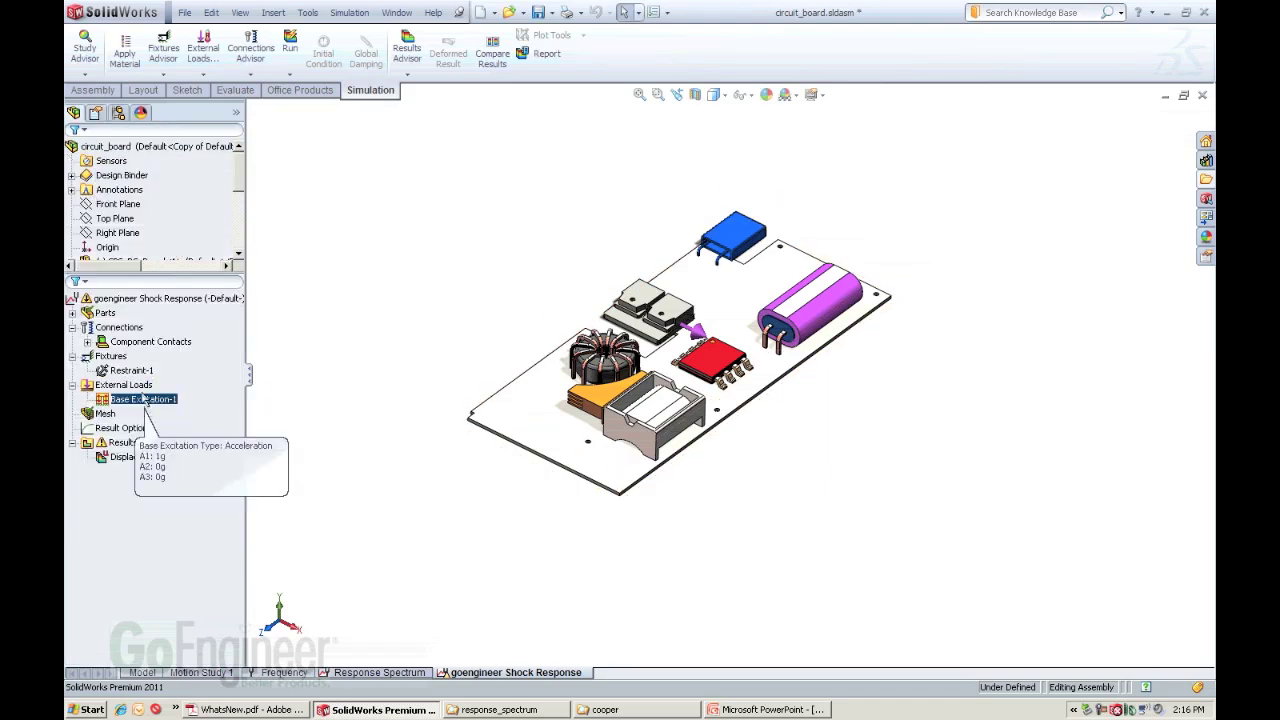
pyautogui.press('Up')
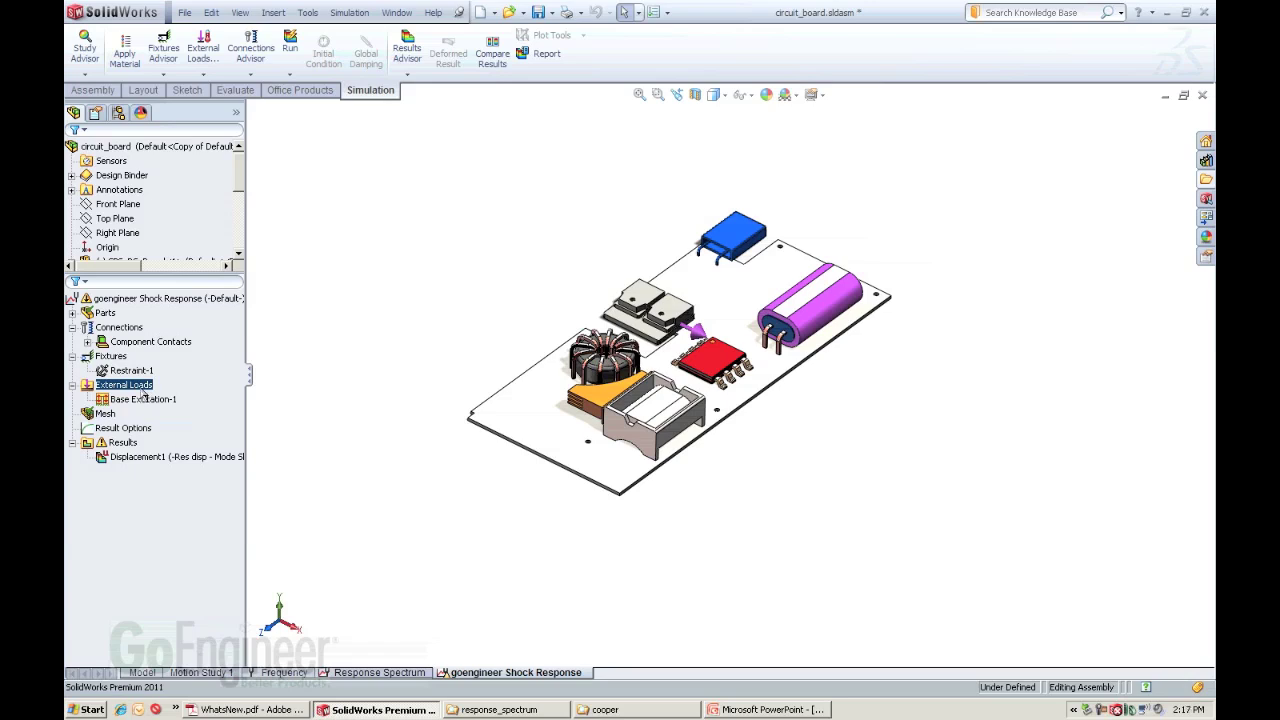
# Switch to the Response Spectrum study and show its von Mises stress plot Stress1, looking closely at the board's components.
pyautogui.click(372, 673)
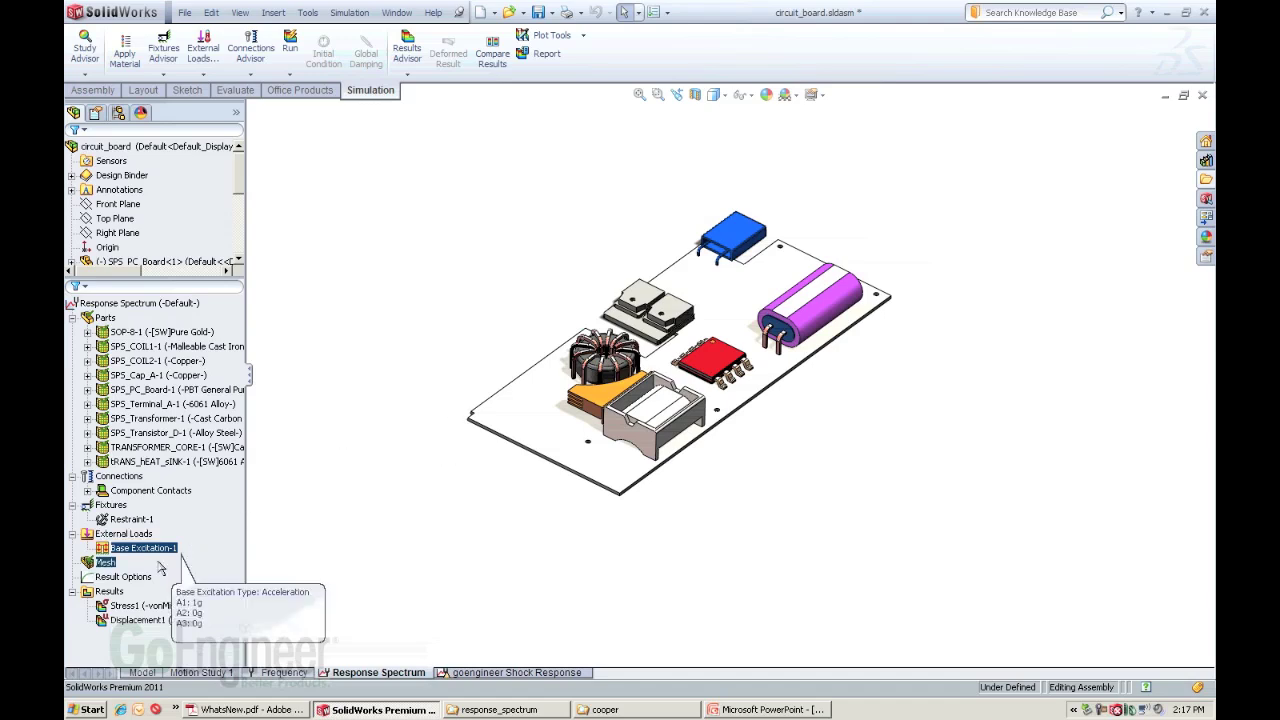
pyautogui.click(116, 605)
pyautogui.click(113, 605)
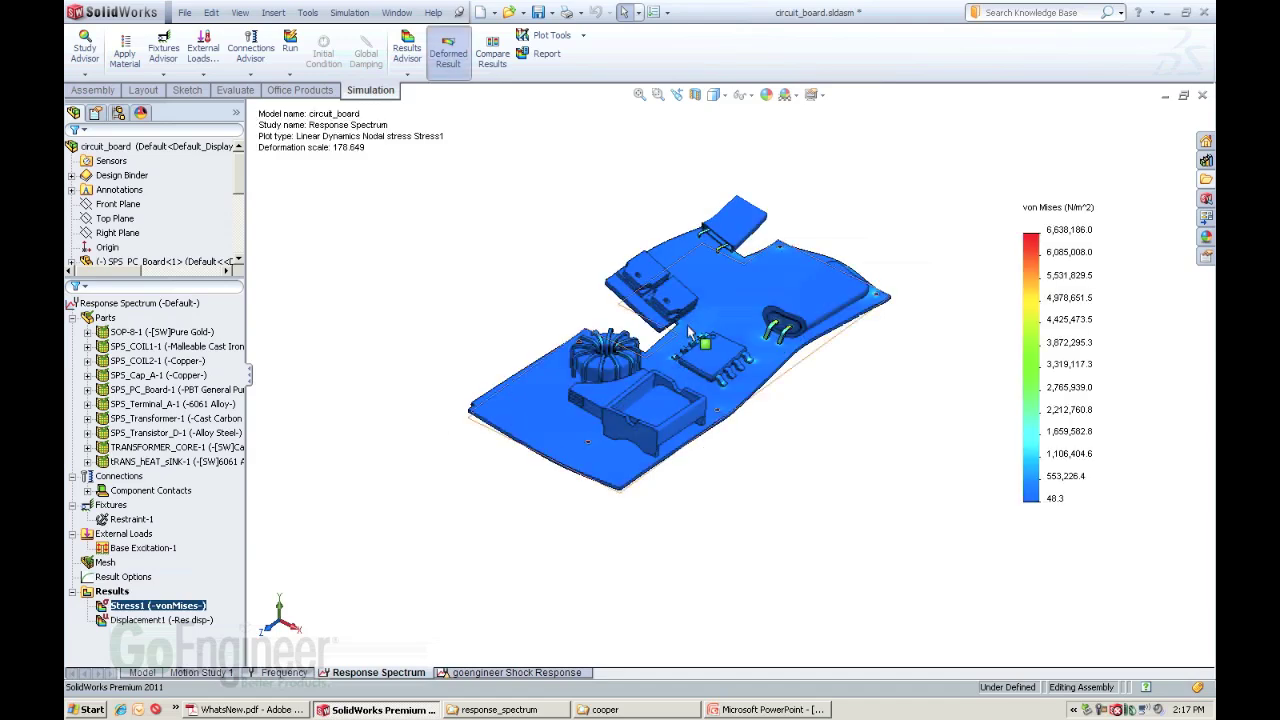
pyautogui.scroll(-4, 687, 298)
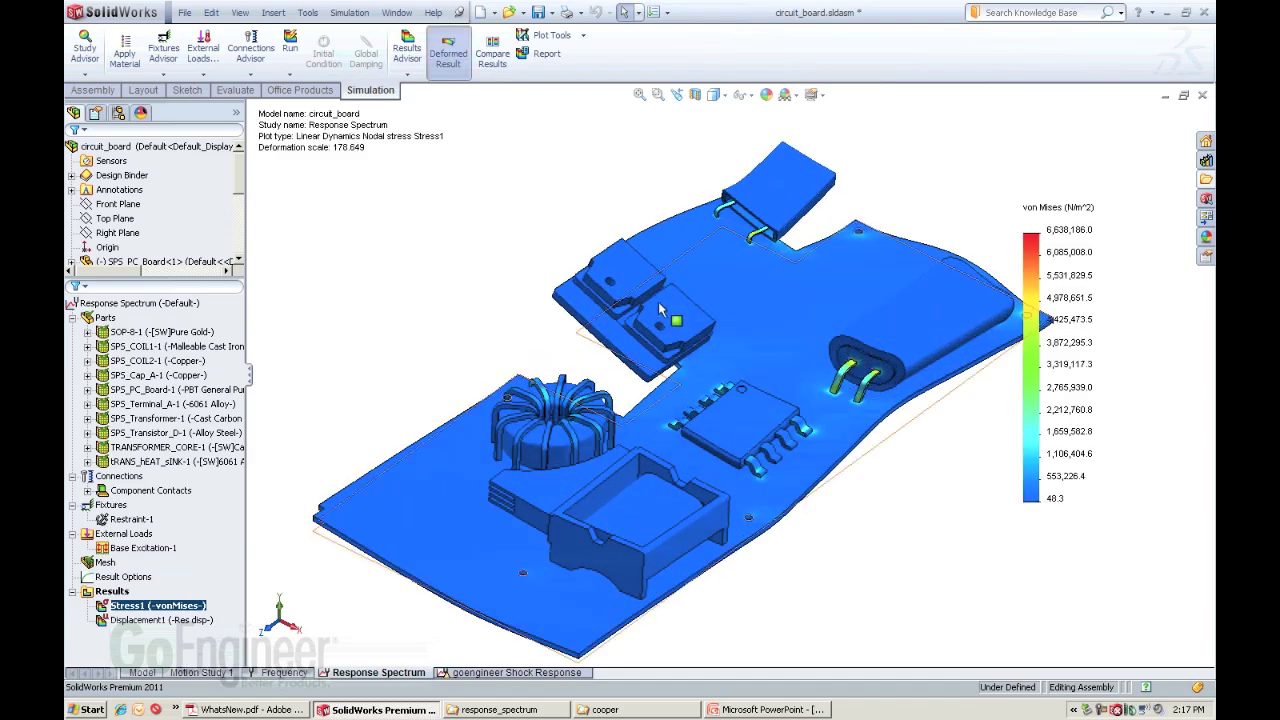